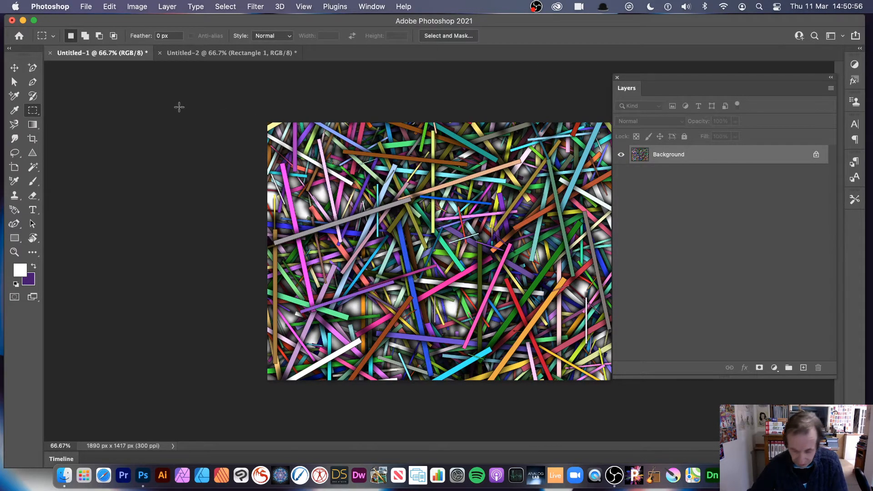
- Undo the pattern fill in Untitled-1 and create a new 1890 x 1417 px document at 300 ppi with transparent background contents
key("super+z")
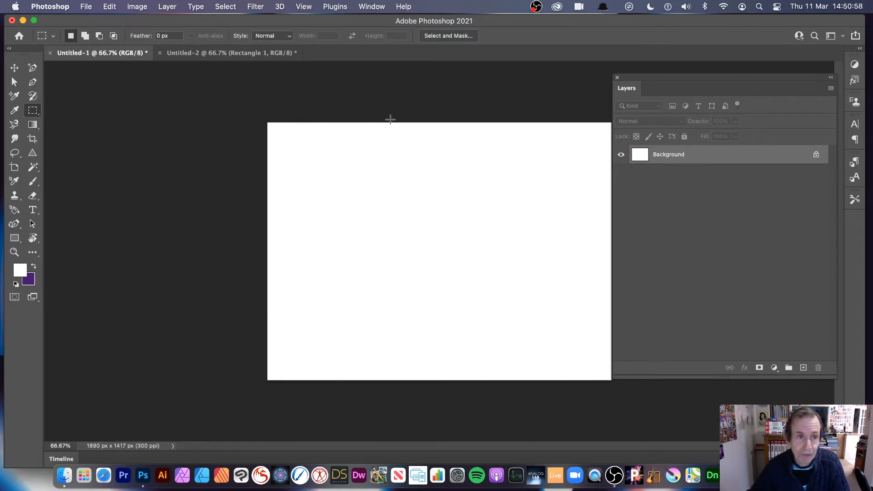
left_click(221, 54)
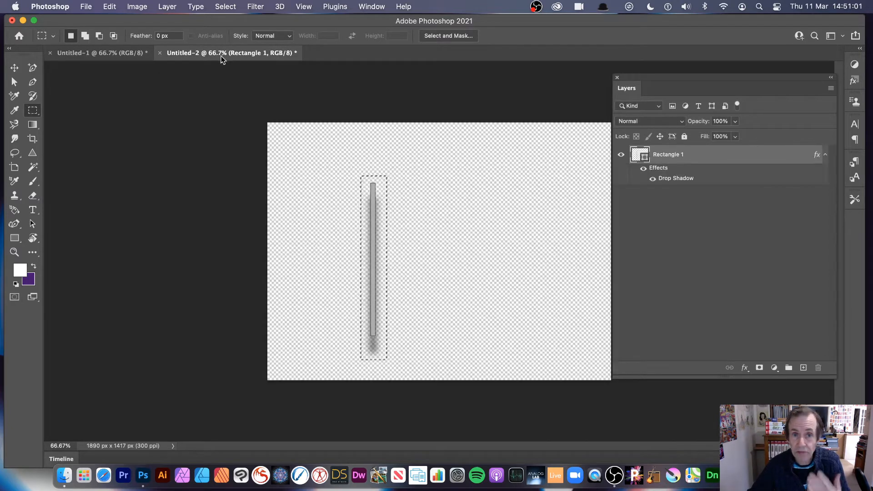
left_click(85, 6)
left_click(92, 24)
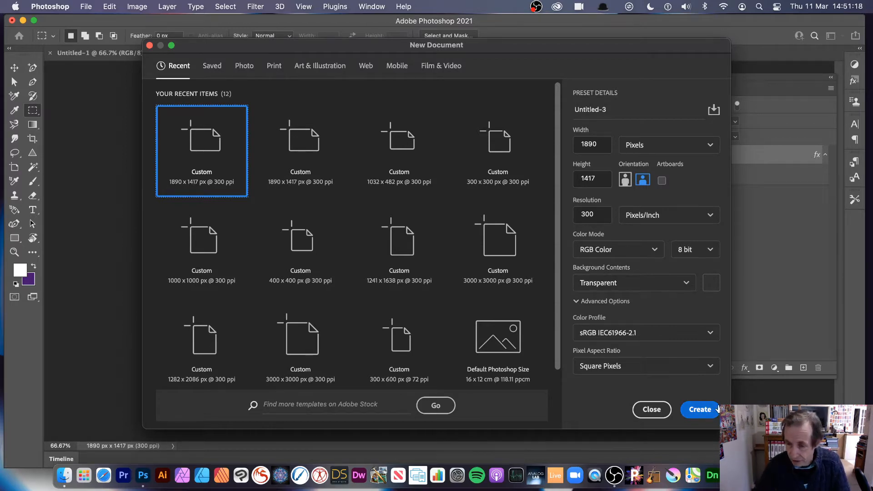
left_click(700, 409)
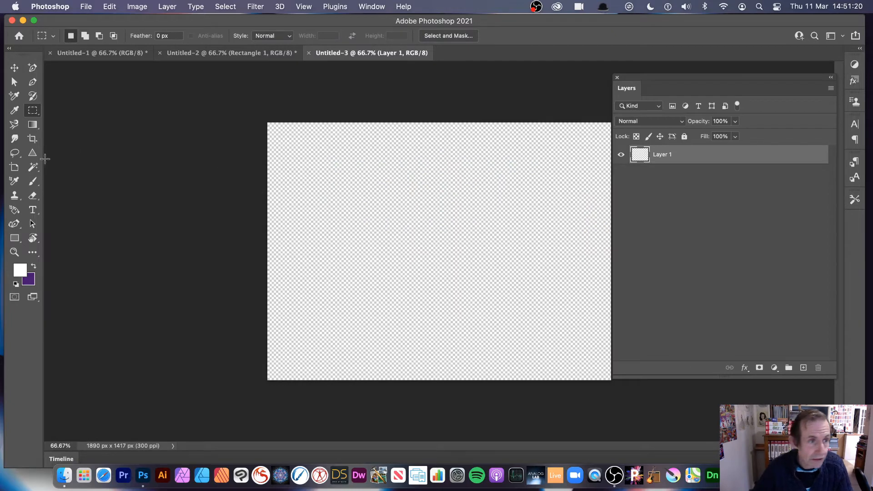
- Draw a thin vertical rectangle shape with a light gray fill near the canvas centre, about 39 px wide and 960 px high
left_click(17, 241)
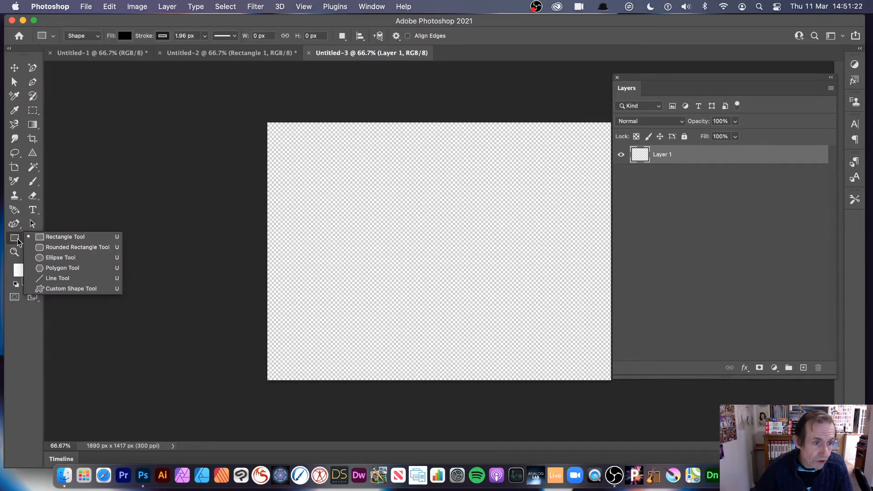
left_click(69, 237)
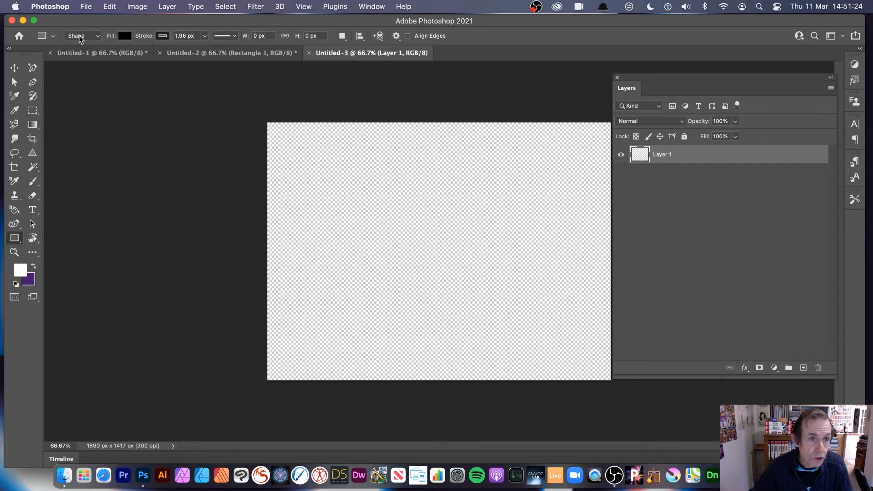
left_click(125, 36)
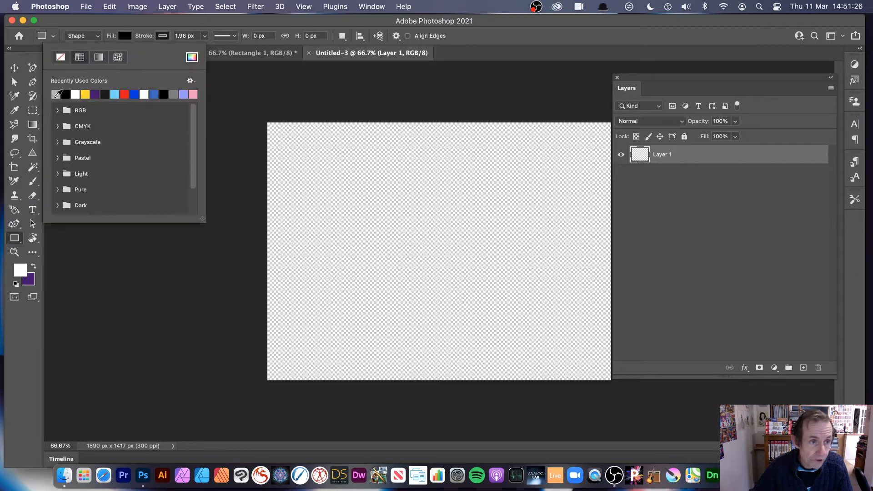
left_click(56, 94)
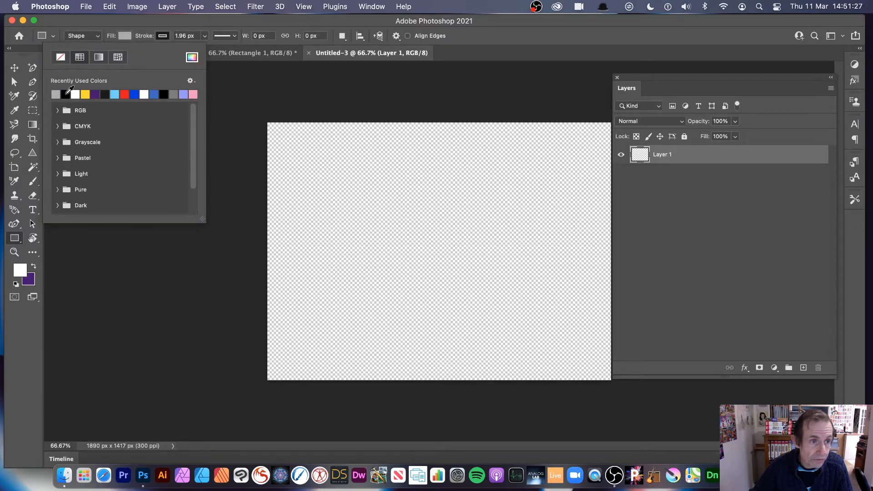
left_click(146, 26)
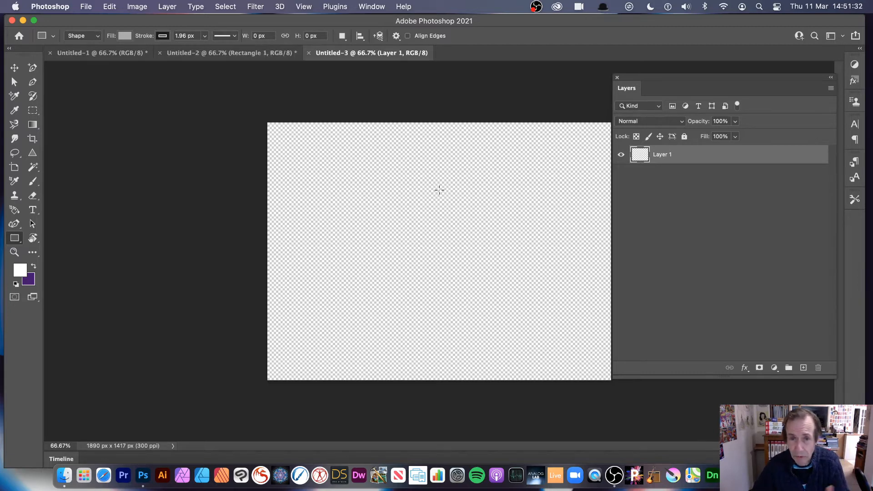
left_click_drag(438, 162, 441, 337)
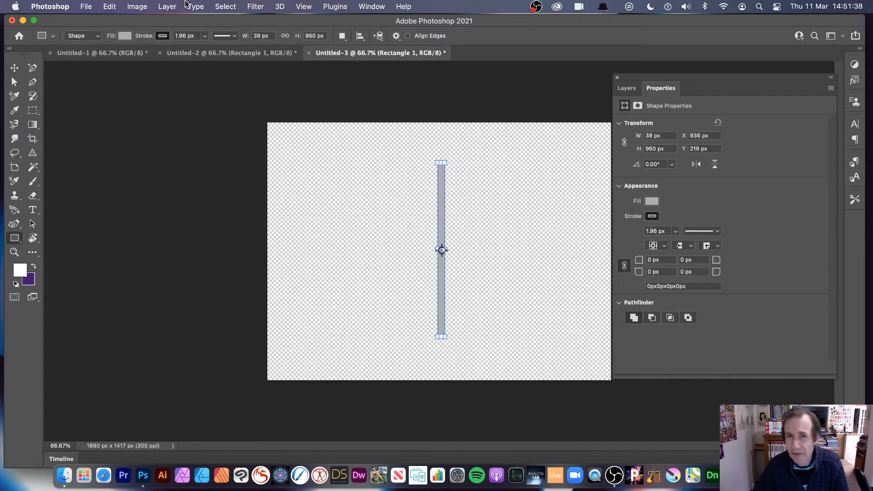
- Apply a black Multiply Drop Shadow to the rectangle with 77% opacity, 90° angle, 87 px distance, 22% spread and 51 px size
left_click(170, 6)
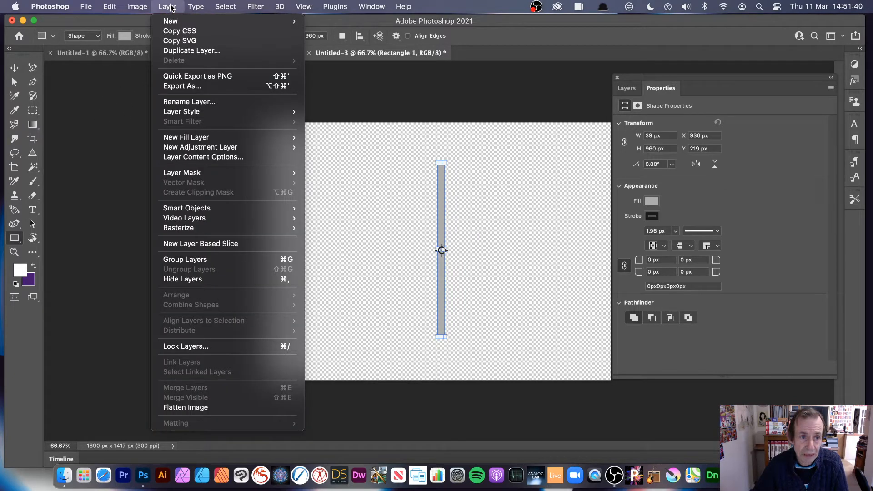
mouse_move(193, 111)
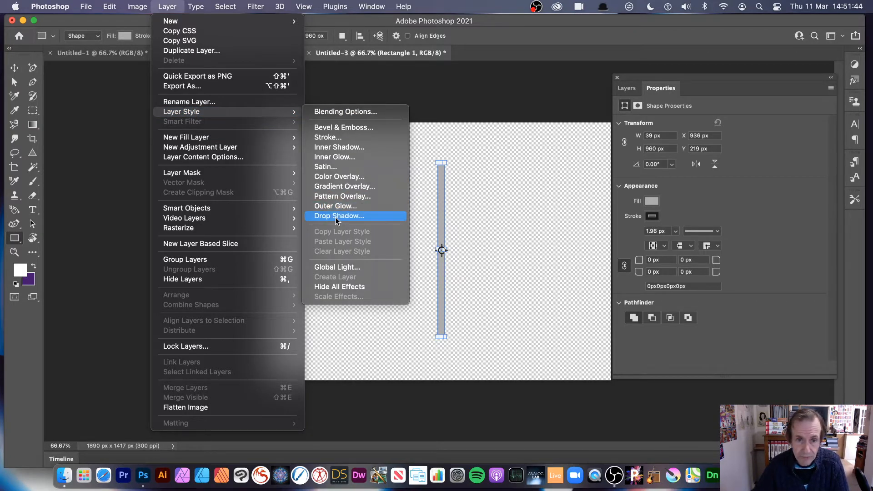
left_click(380, 217)
left_click_drag(478, 117, 504, 111)
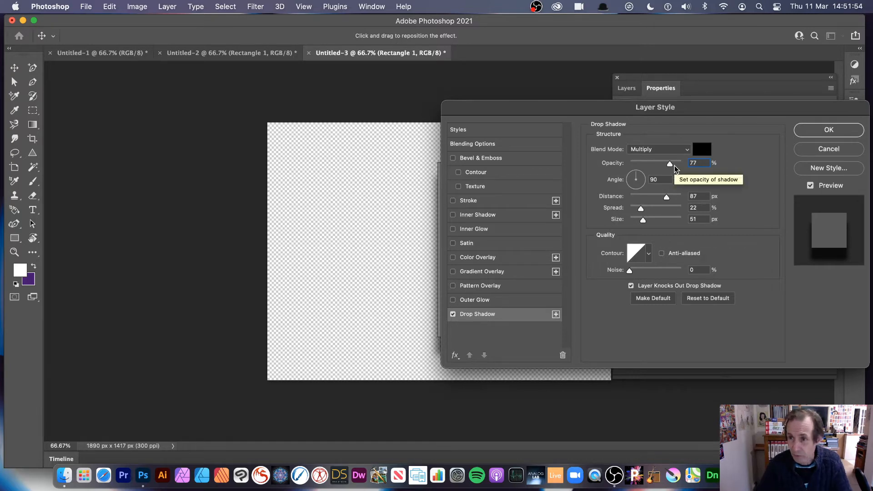
left_click(827, 131)
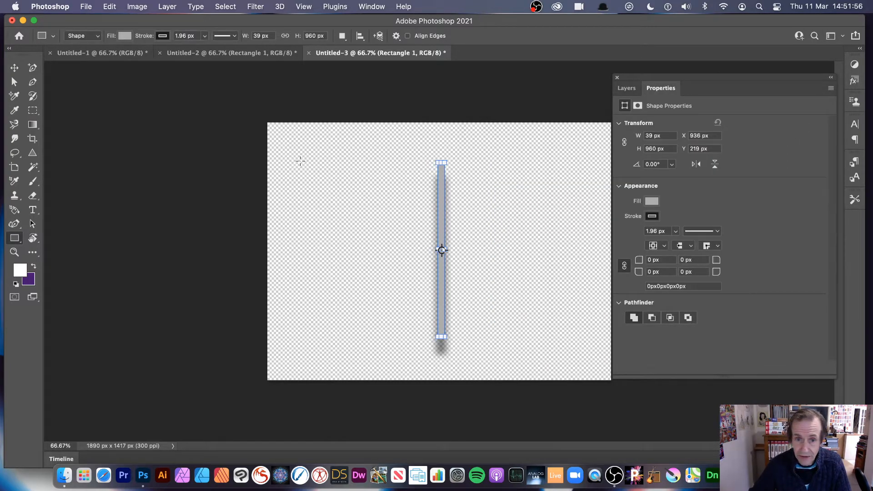
- Select the bar and its shadow with a close-fitting rectangular marquee and define the selection as a pattern
left_click(32, 110)
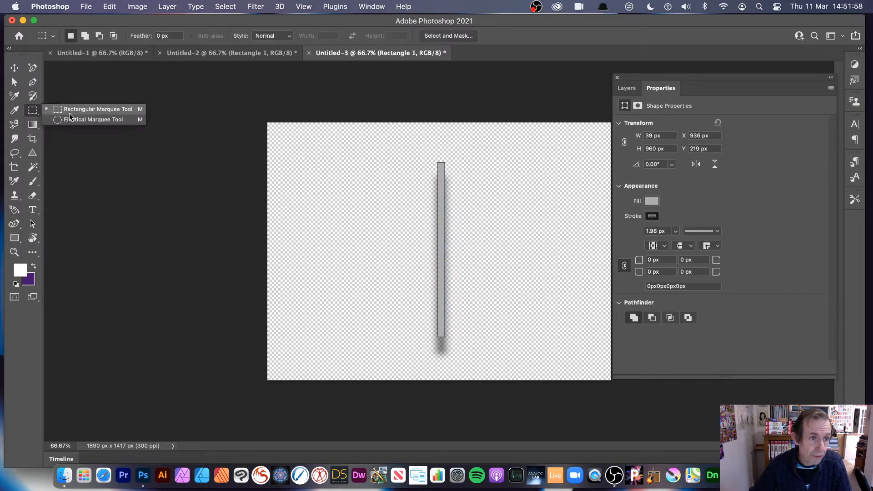
left_click(100, 111)
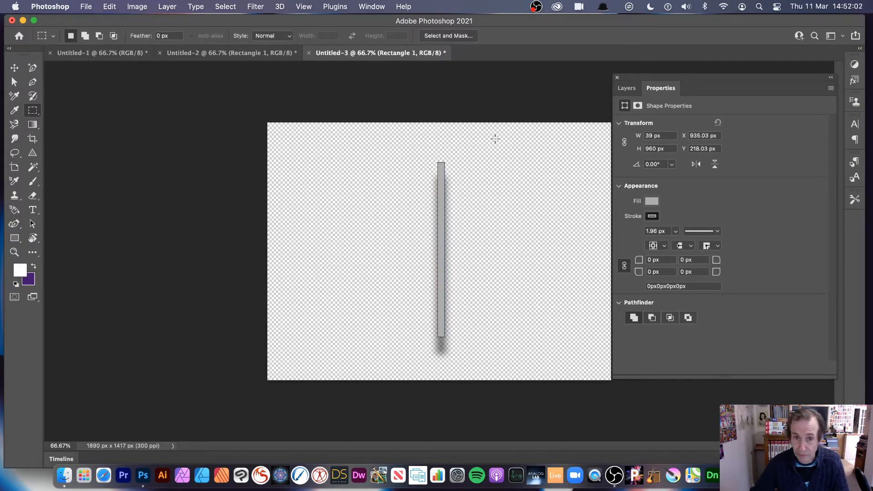
left_click_drag(428, 154, 455, 364)
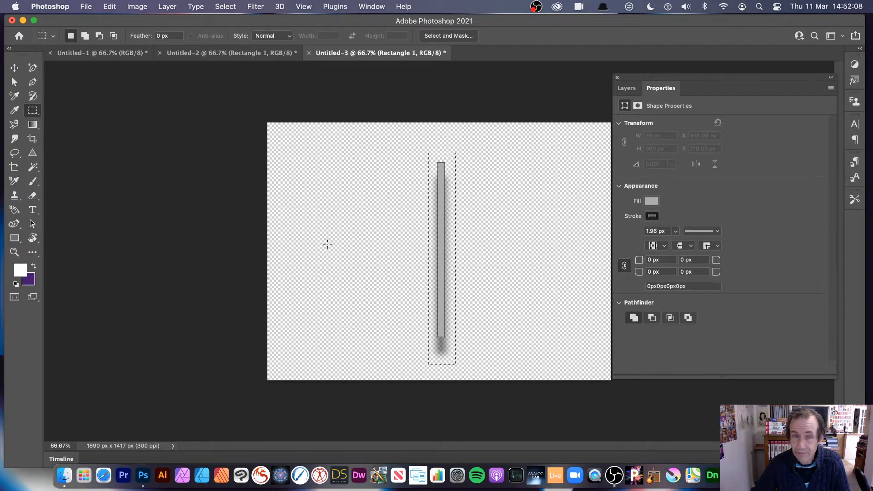
left_click(108, 8)
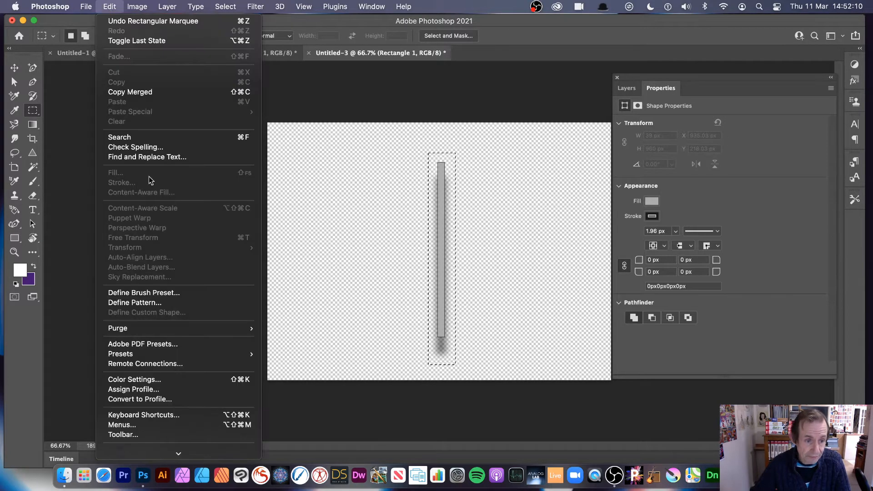
left_click(172, 304)
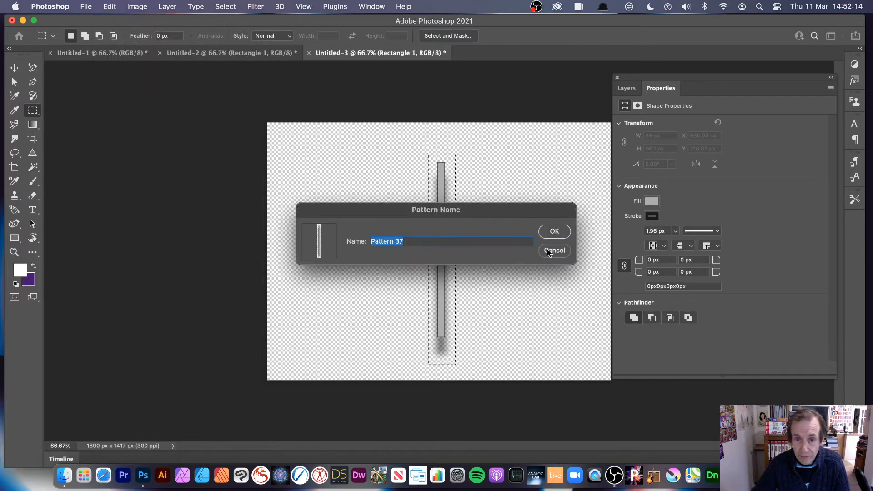
left_click(545, 229)
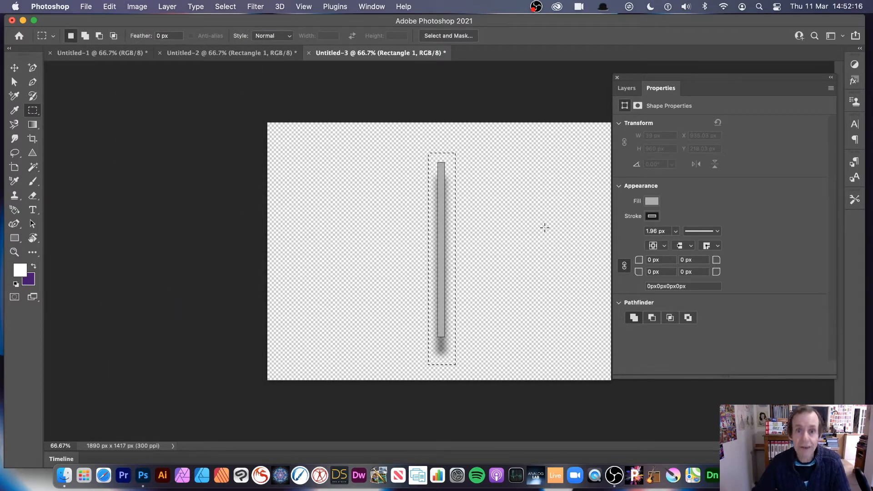
- Add a new empty layer in Normal mode at 100% opacity to Untitled-1 and show the layer list
left_click(78, 55)
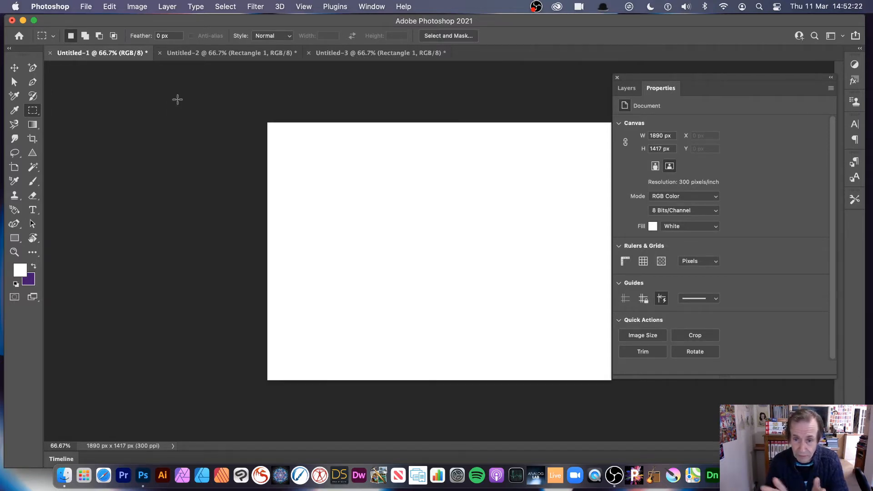
left_click_drag(658, 75, 676, 75)
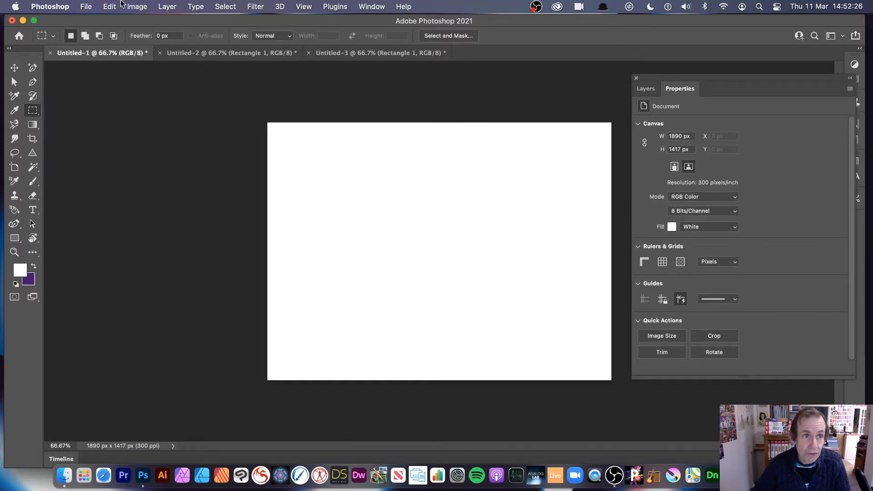
left_click(164, 6)
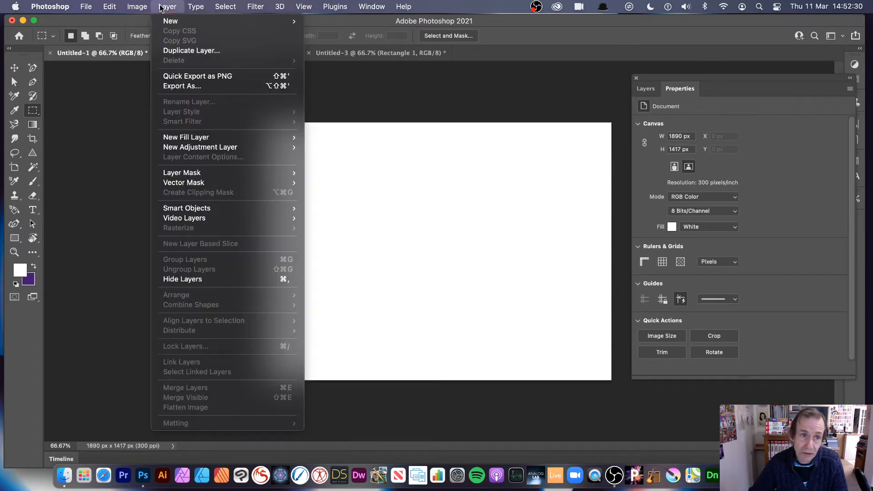
mouse_move(164, 21)
left_click(336, 22)
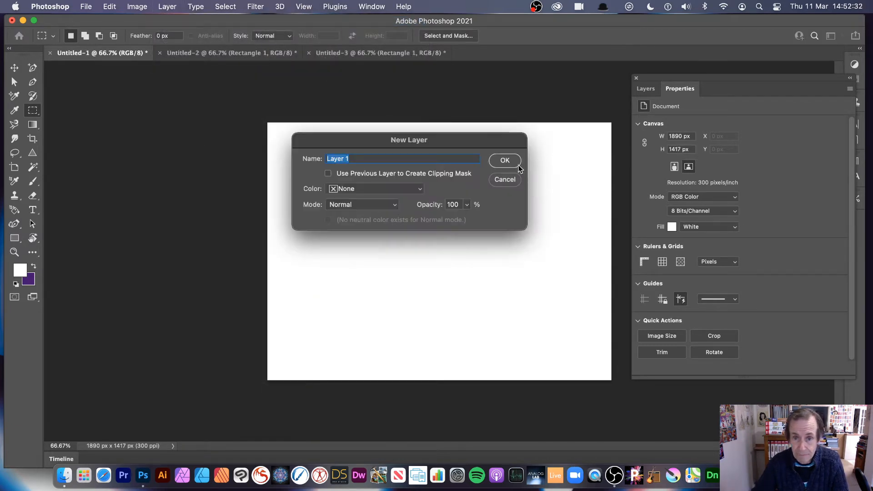
left_click(506, 155)
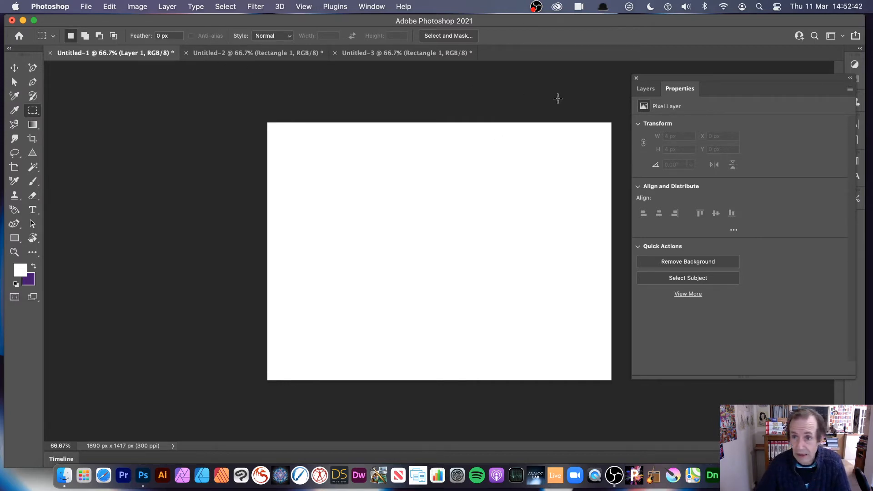
left_click(646, 90)
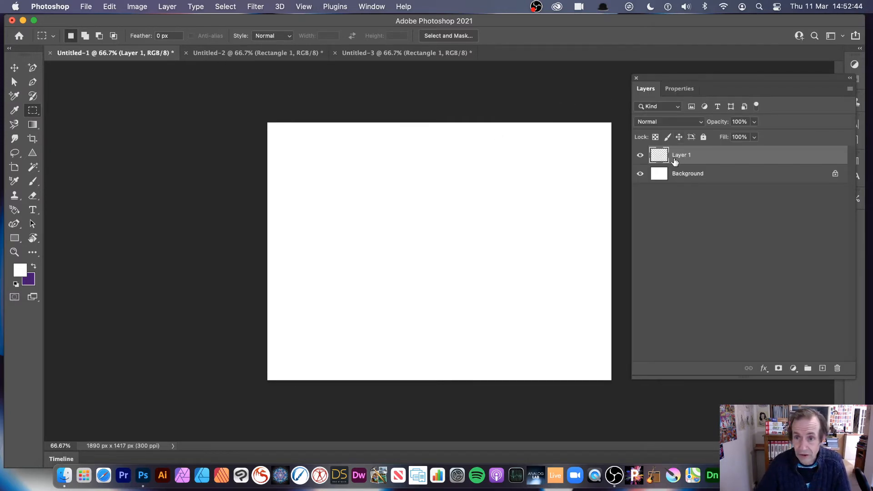
left_click(365, 7)
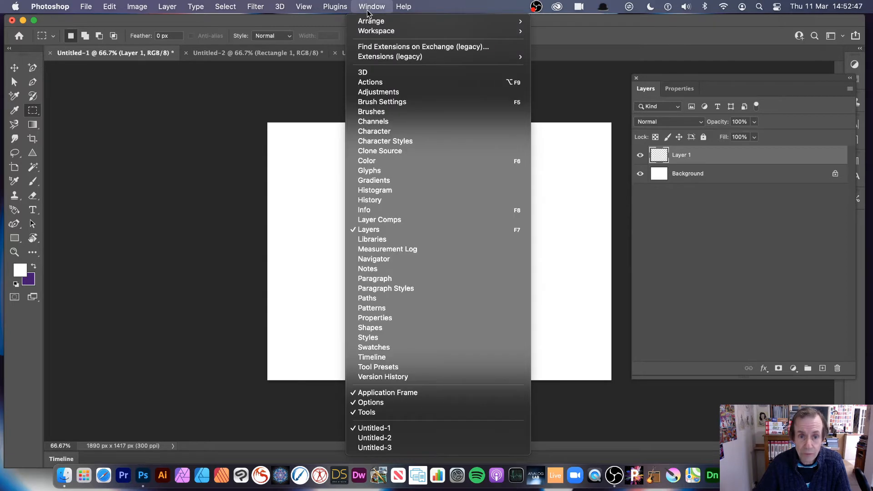
left_click(549, 202)
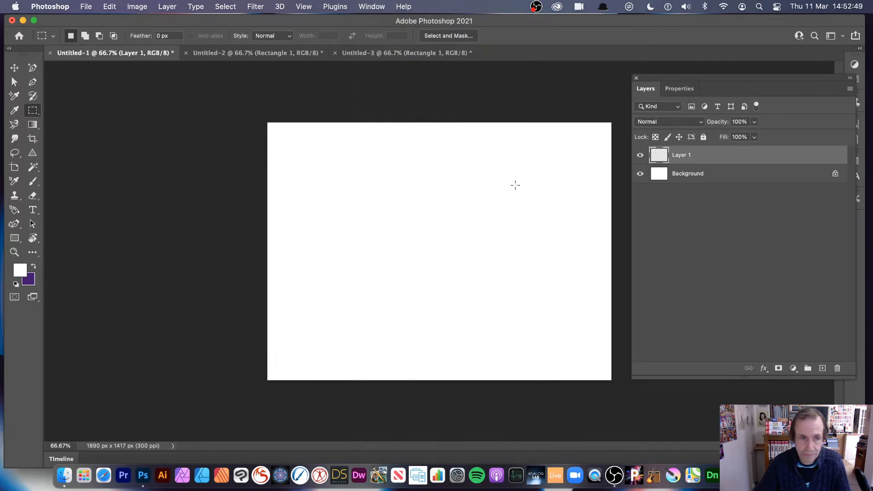
- Start a Pattern fill on Layer 1 and choose the newly defined shadowed grey bar as the custom pattern
left_click(112, 8)
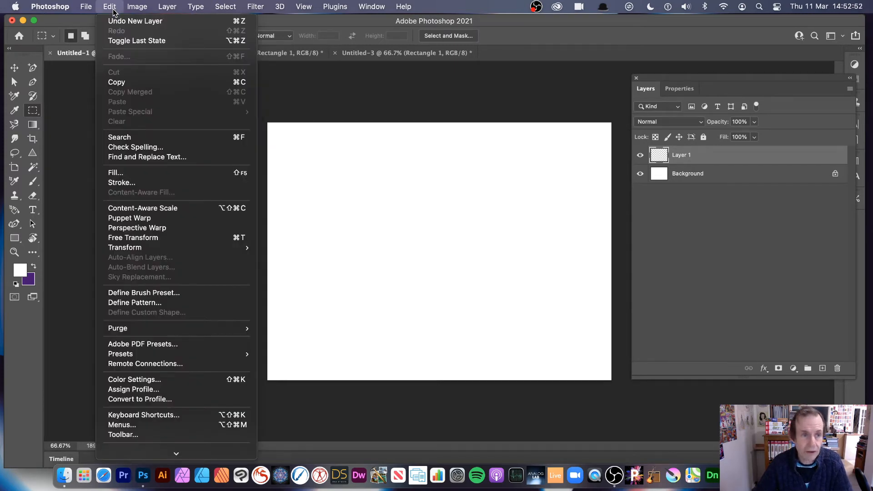
left_click(124, 172)
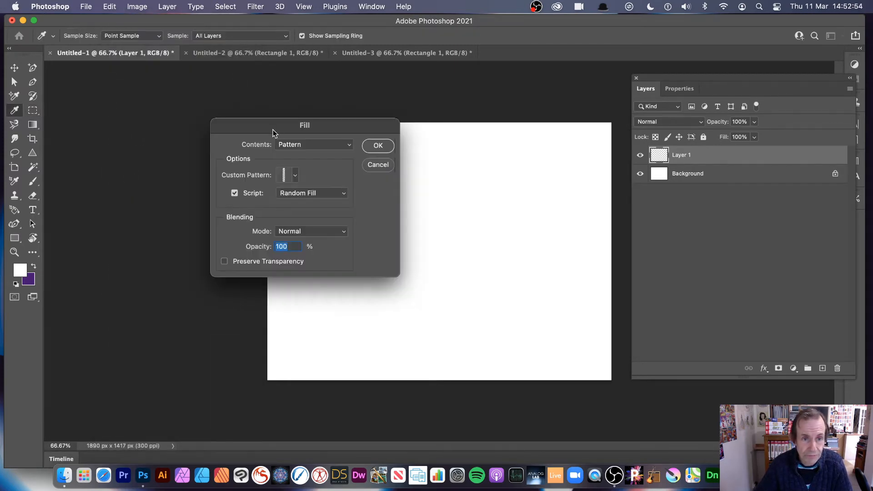
left_click(305, 144)
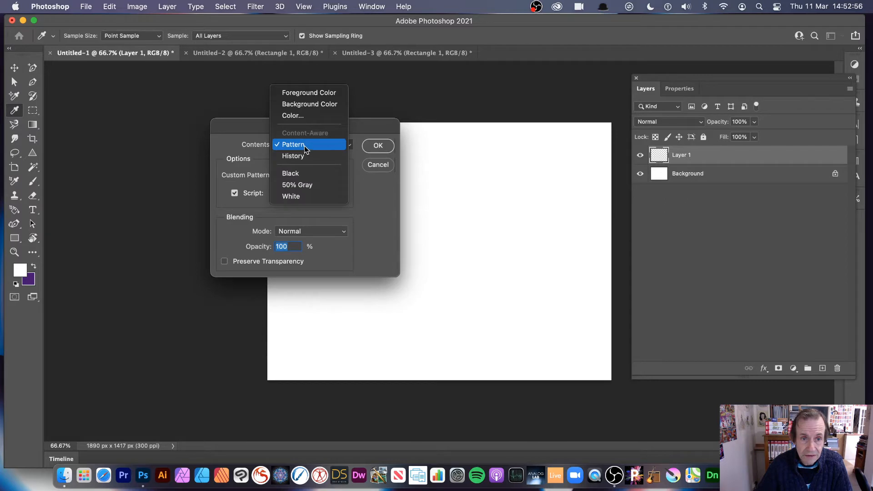
left_click(305, 147)
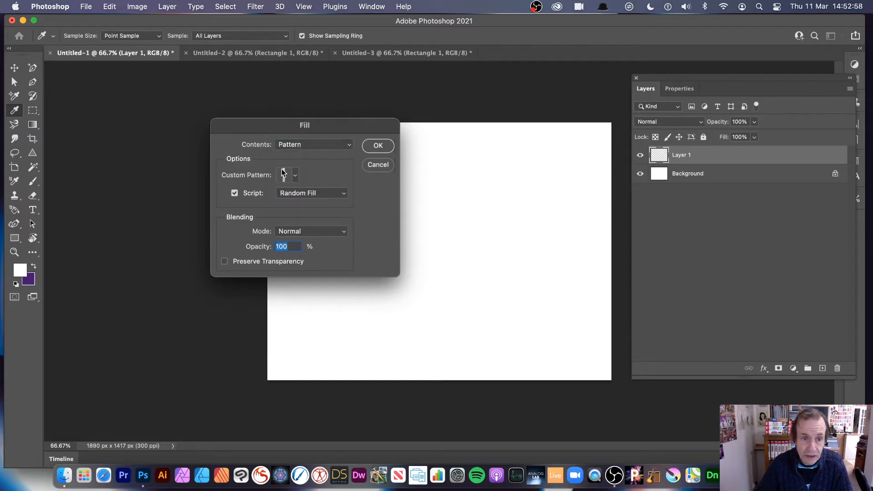
left_click(295, 175)
left_click(284, 255)
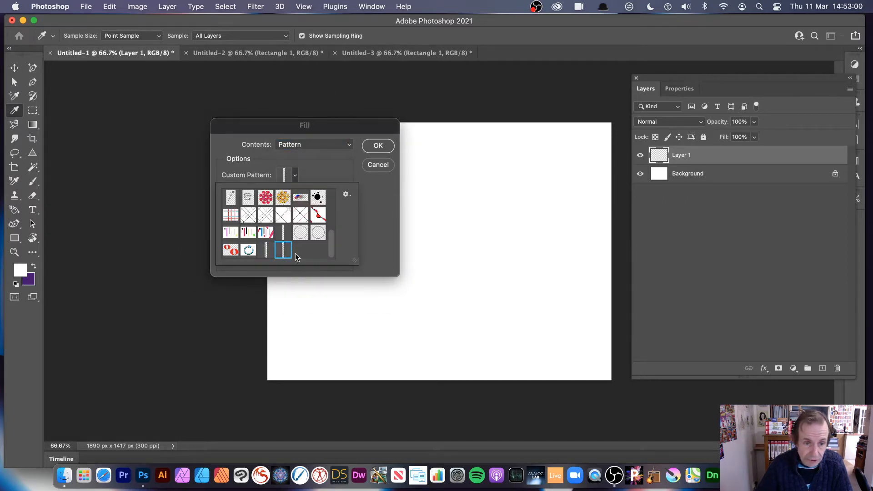
left_click(373, 220)
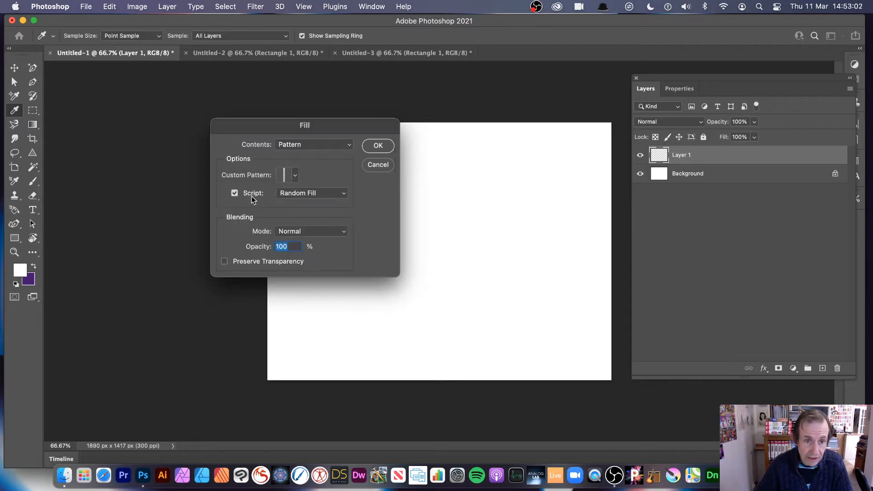
- Apply the scripted Random Fill with density 10, scale factors 0.1 to 1.14, rotated pattern, color randomness 0.96 and brightness randomness 0.49
left_click(234, 194)
left_click(234, 194)
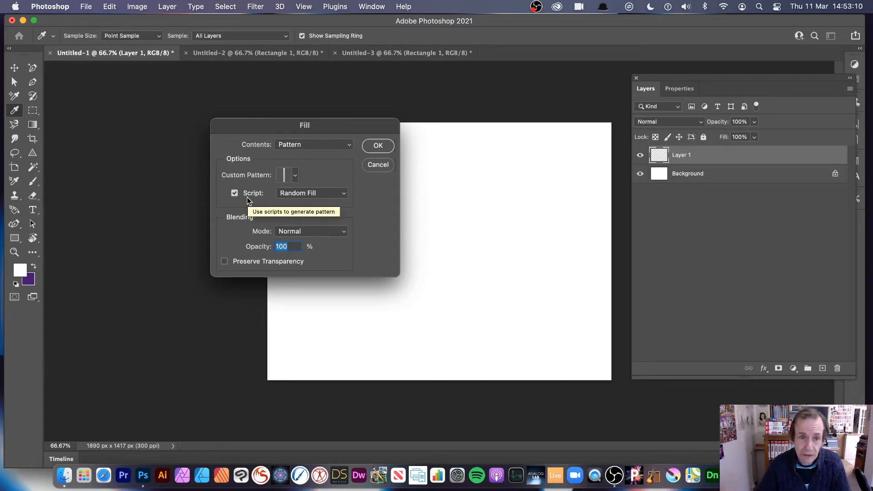
left_click(308, 195)
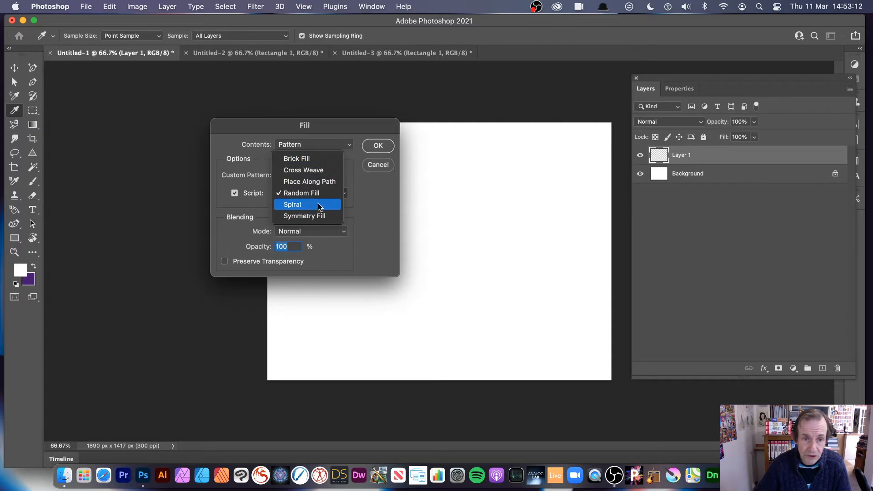
left_click(319, 197)
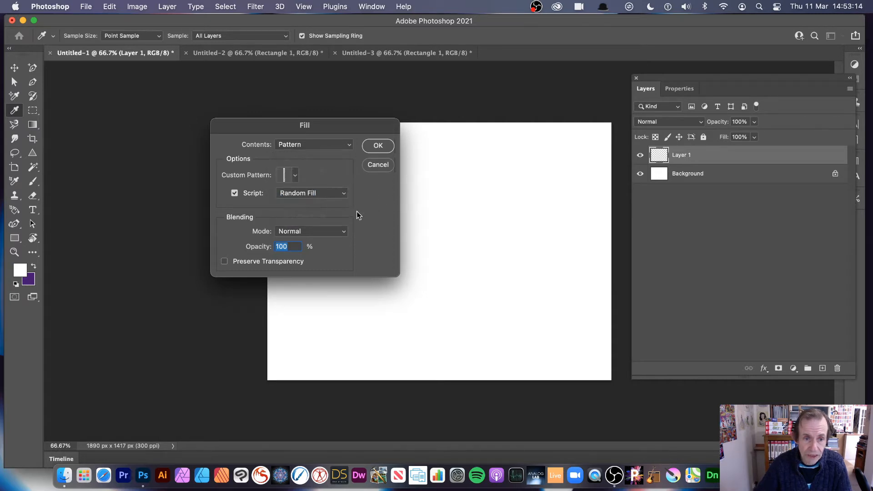
left_click(376, 146)
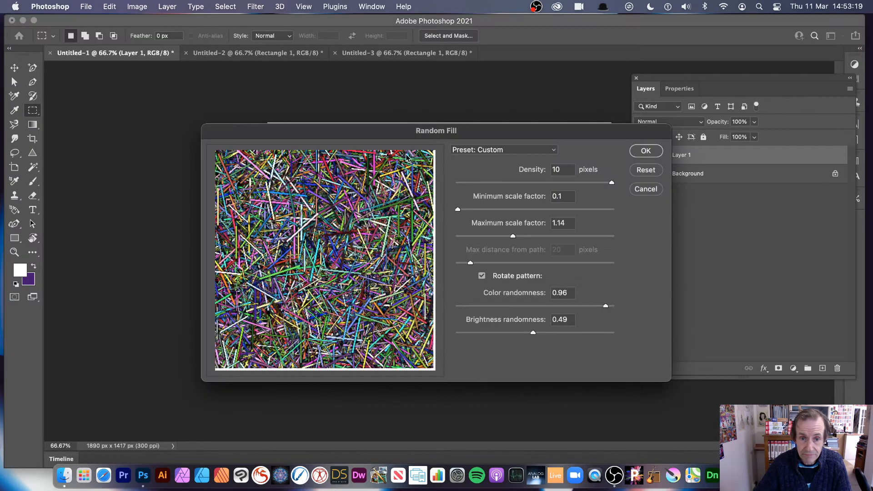
left_click_drag(394, 131, 317, 79)
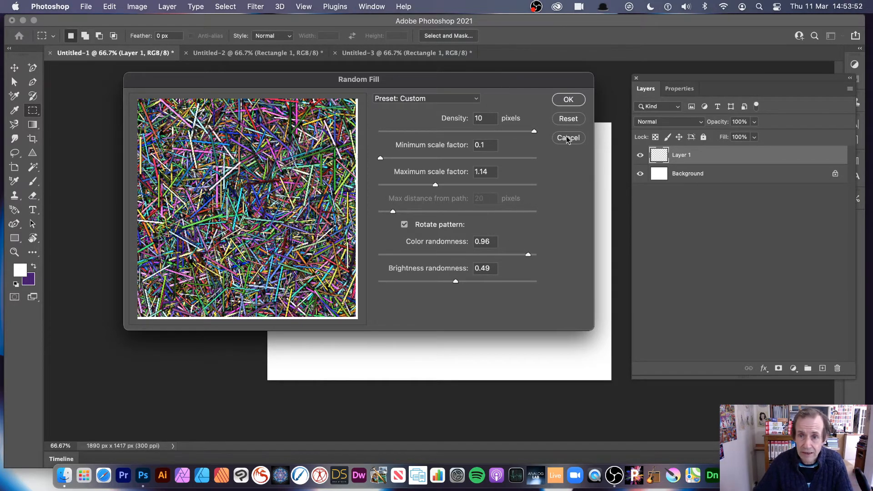
left_click(567, 98)
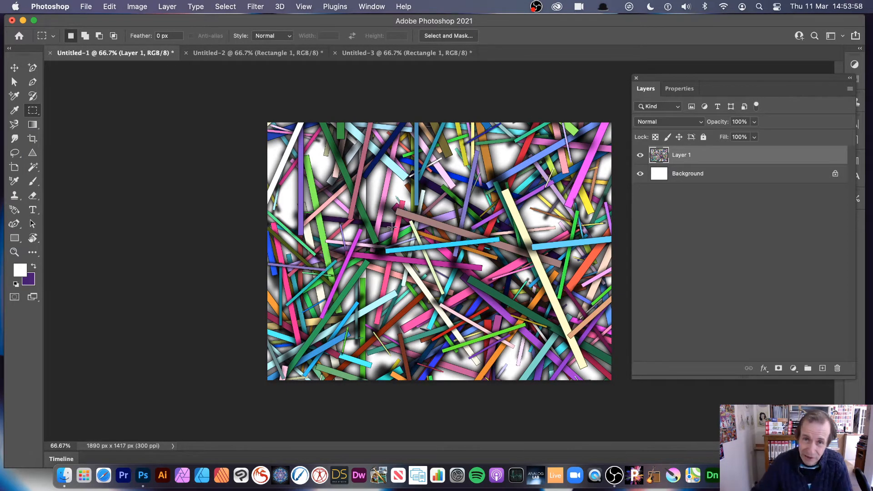
- Repeat the Random Fill with the same bar pattern and settings twice more on Layer 1 to build up density
left_click(109, 7)
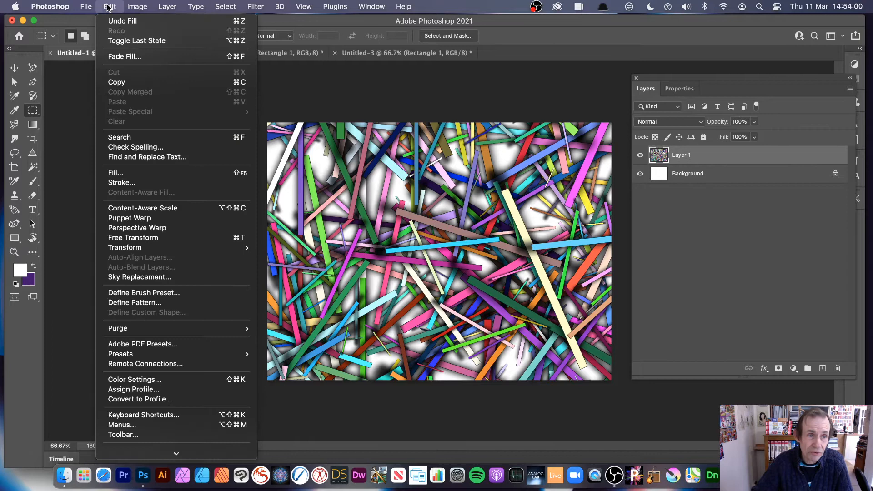
left_click(116, 173)
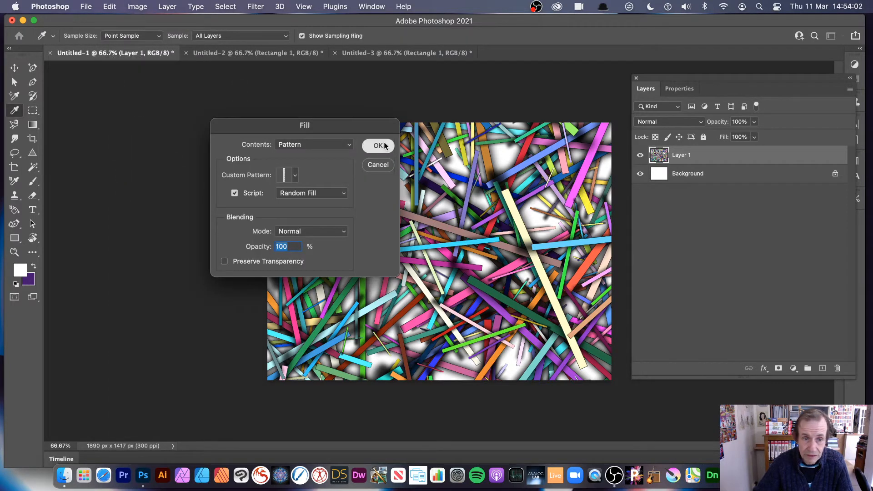
left_click(378, 145)
left_click(646, 151)
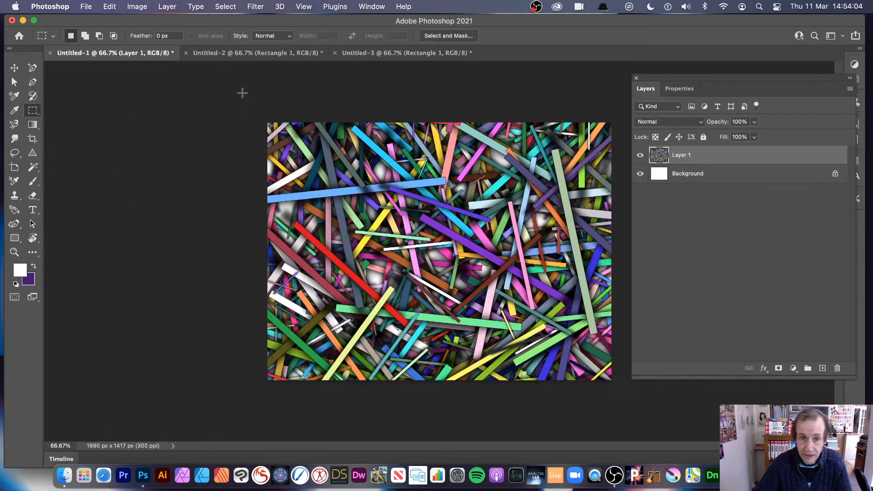
left_click(114, 7)
left_click(131, 176)
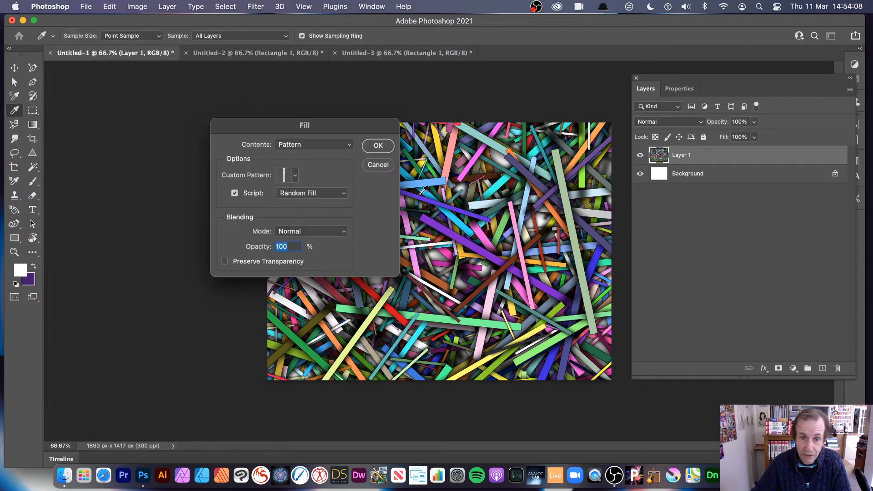
left_click(373, 147)
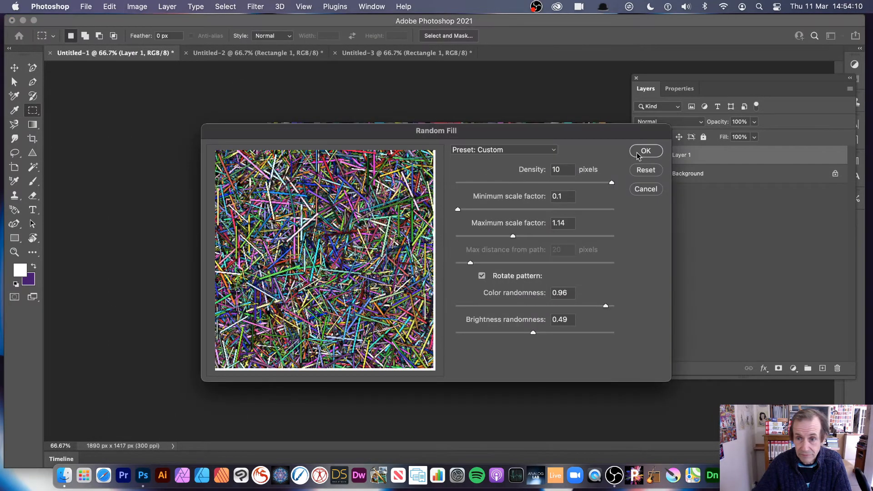
left_click(651, 149)
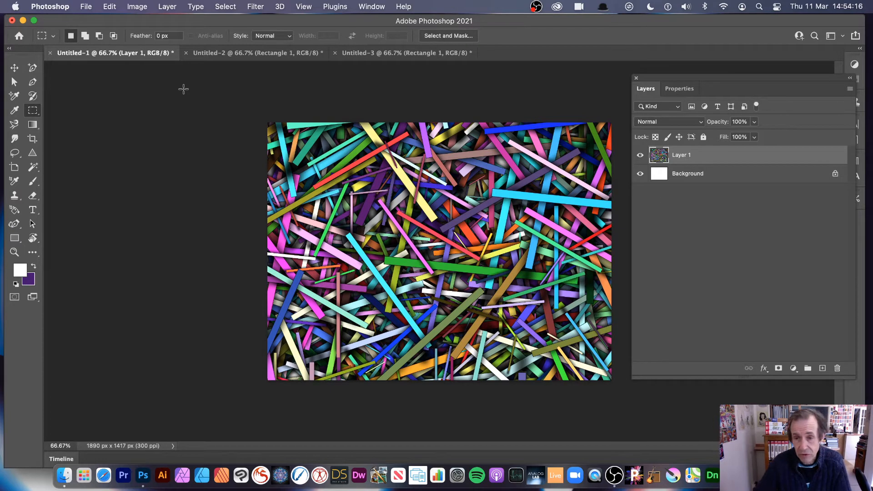
- Add a Hue/Saturation adjustment layer and colorize the artwork blue with hue 228 and saturation 73
left_click(166, 7)
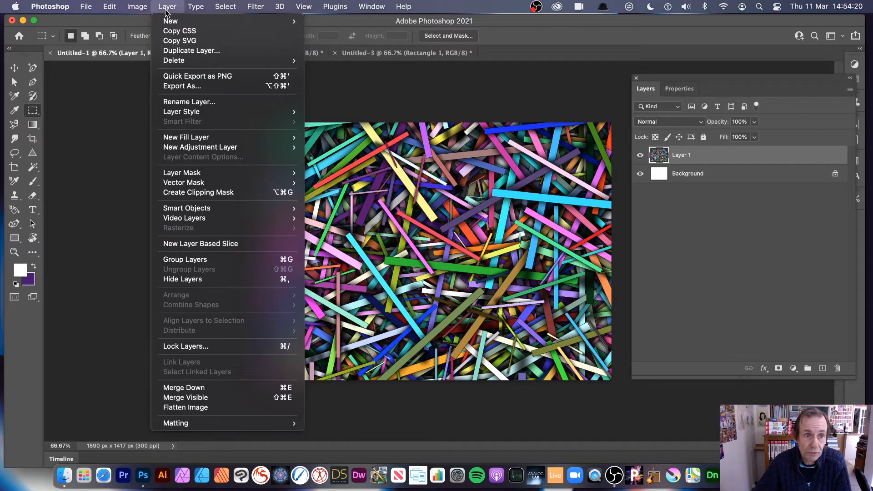
mouse_move(273, 147)
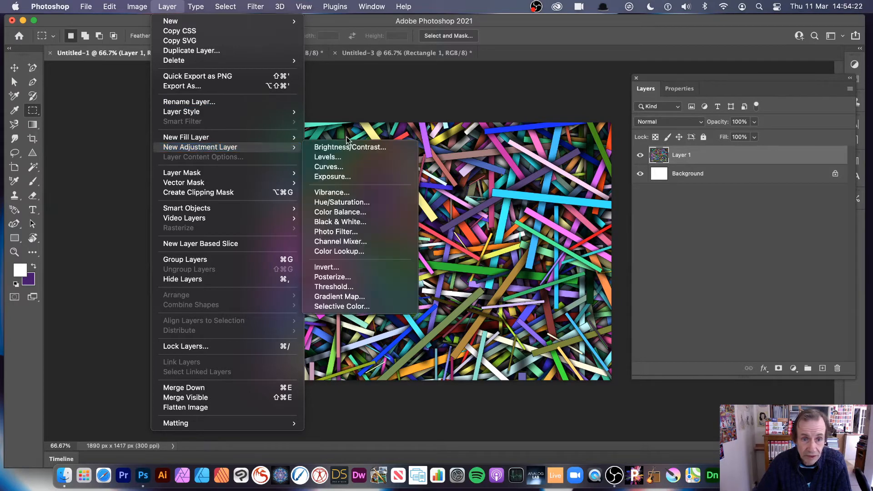
left_click(365, 205)
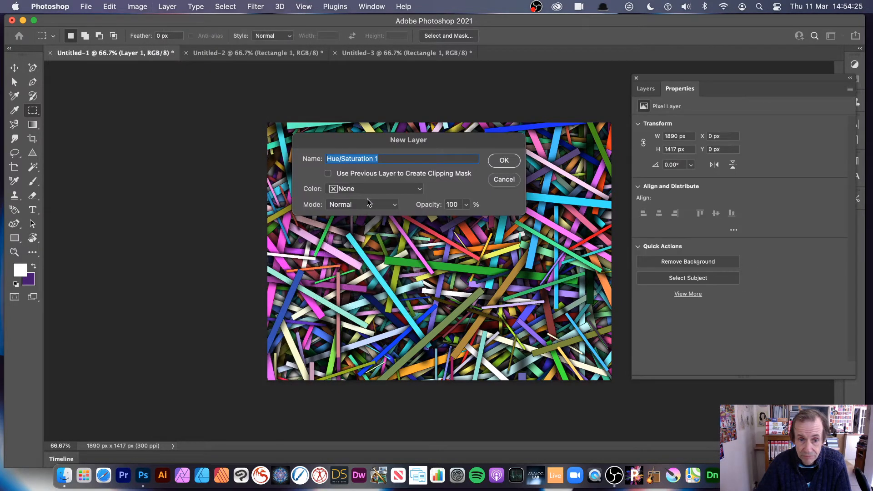
left_click(500, 160)
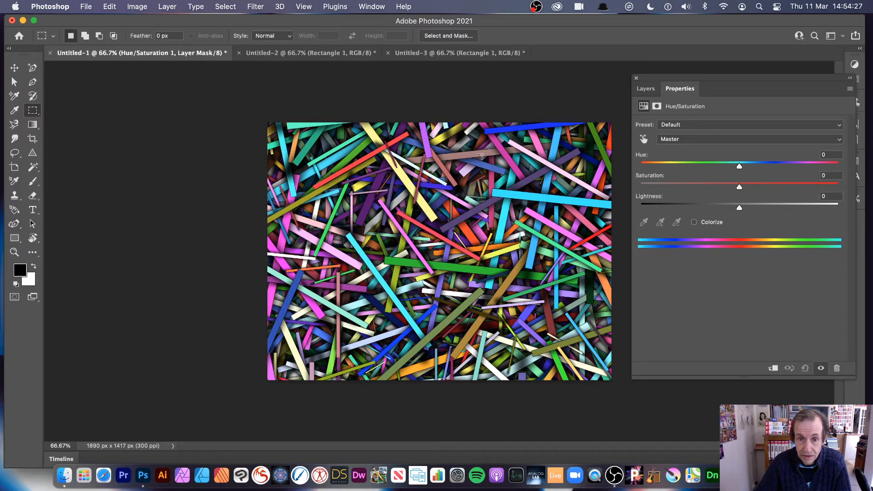
left_click(694, 223)
left_click_drag(697, 165, 786, 187)
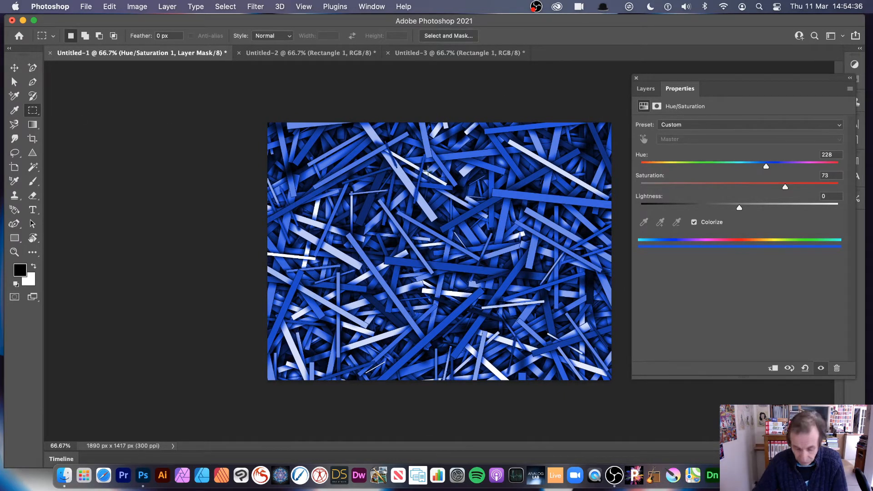
- Undo the colorizing and delete the Hue/Saturation adjustment layer
key("super+z")
key("super+z")
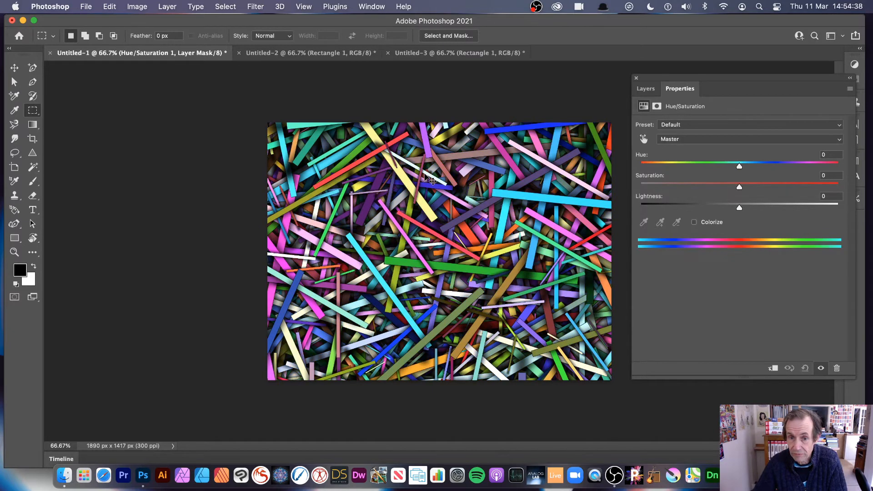
left_click(645, 89)
key("BackSpace")
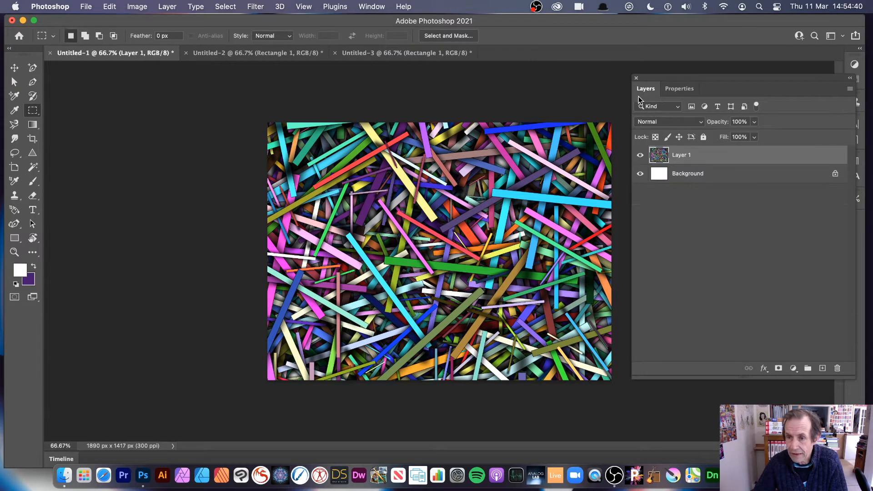
- Duplicate Layer 1 offset toward the canvas's upper left and scale the copy to about 61% width and 52% height
left_click(14, 68)
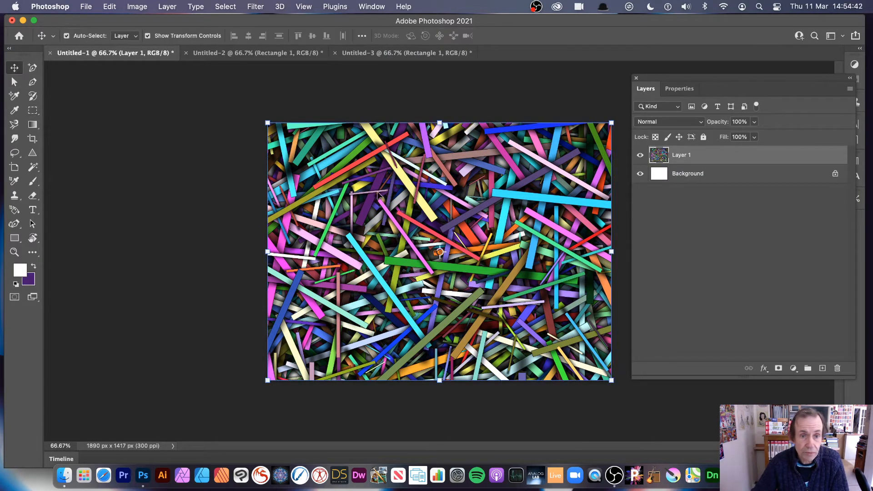
left_click_drag(364, 195, 289, 150)
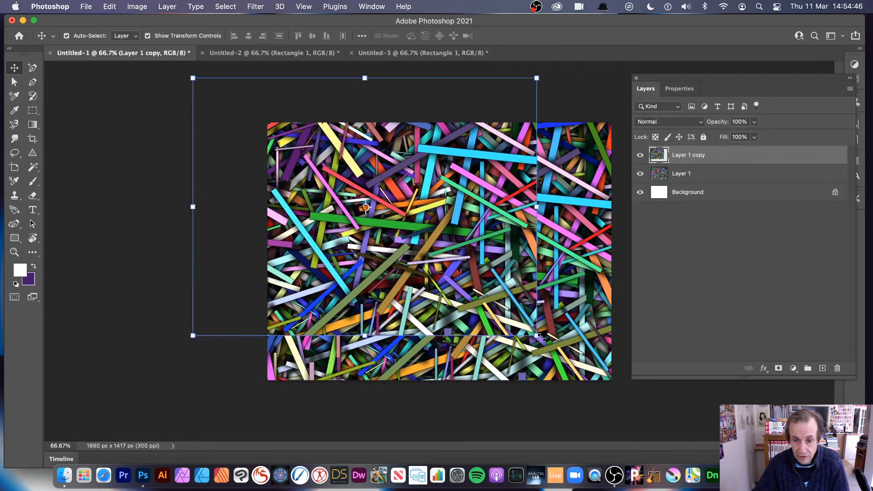
left_click_drag(540, 336, 402, 211)
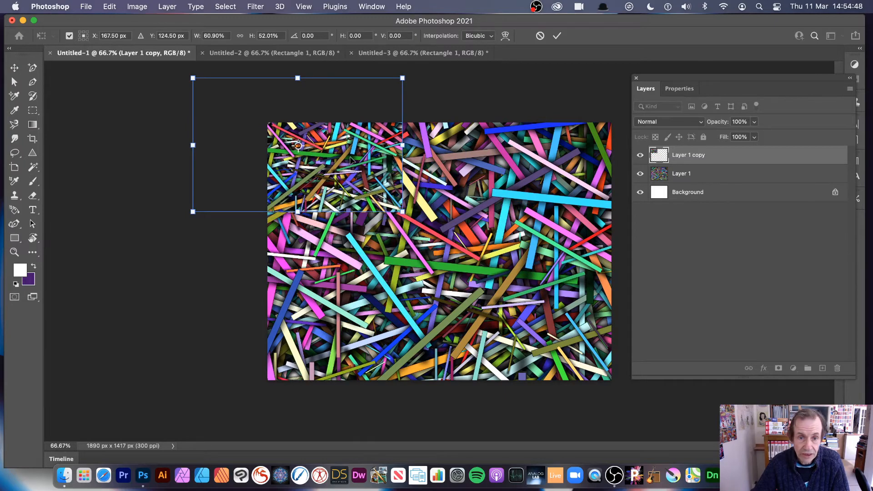
- Rotate the scaled copy, commit the transform, and duplicate it lower on the canvas as a second copy
left_click_drag(351, 159, 387, 211)
left_click_drag(350, 116, 329, 259)
key("Return")
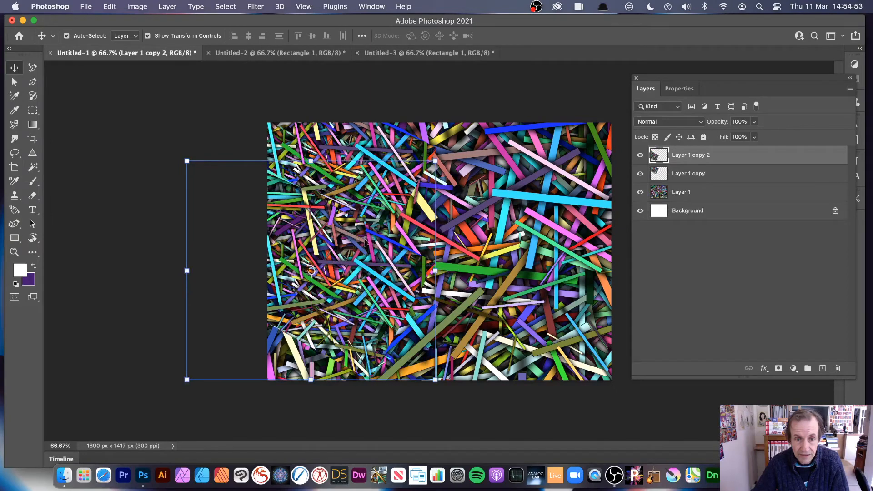
left_click(251, 7)
mouse_move(332, 167)
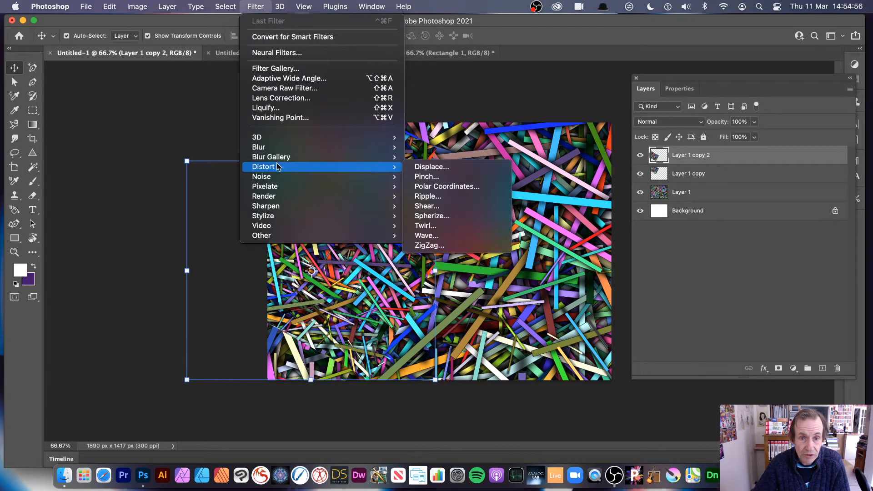
left_click(121, 315)
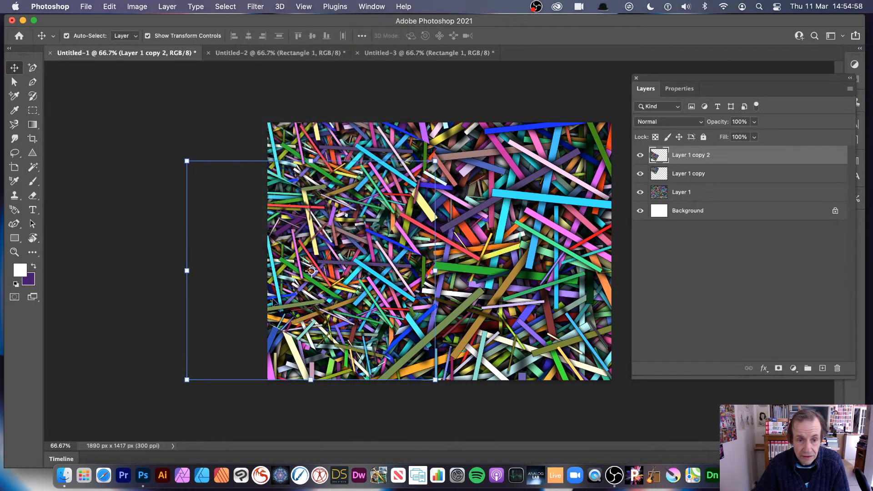
- Move Layer 1 copy 2 to the middle of the canvas and warp it into a compressed curve sweeping down around the lower left
left_click_drag(328, 251, 432, 205)
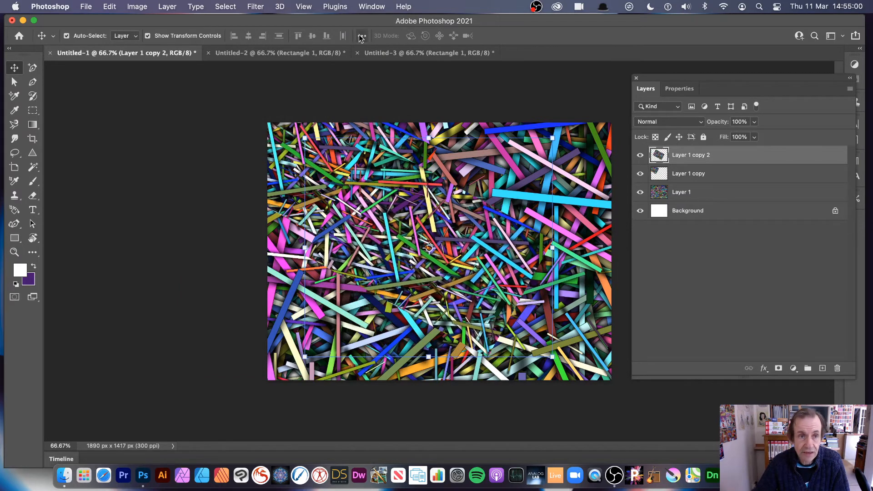
left_click(111, 6)
mouse_move(132, 247)
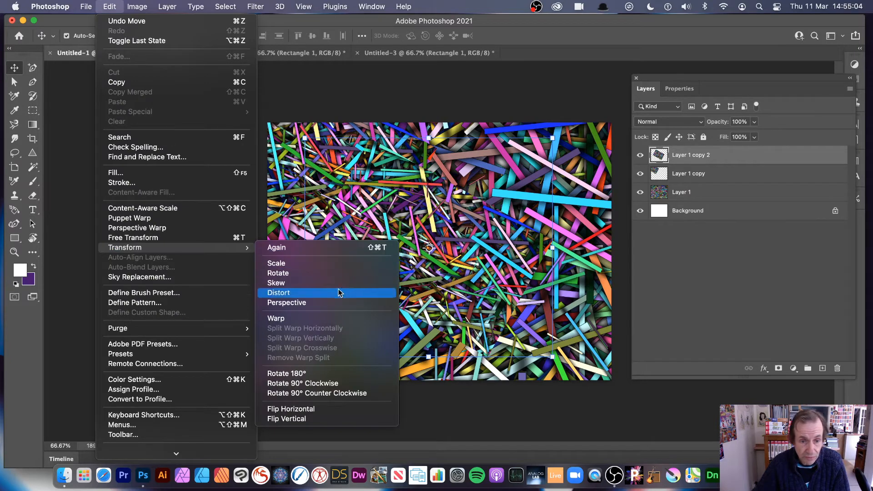
left_click(330, 319)
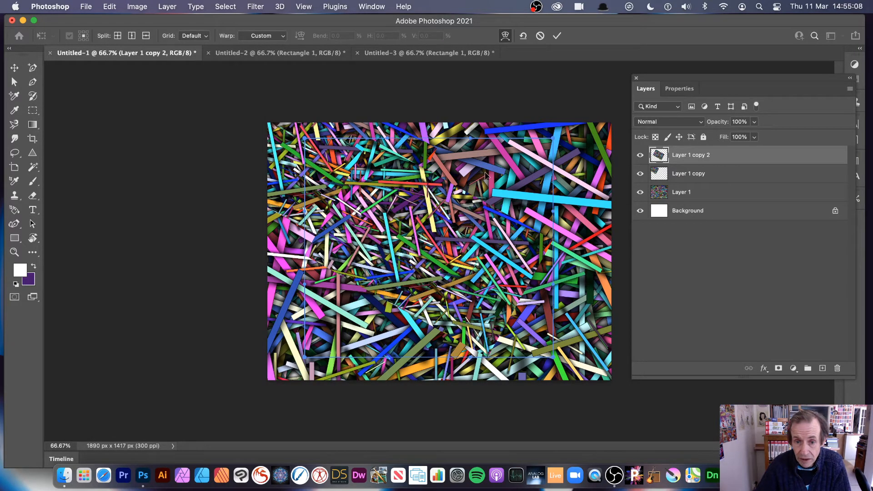
left_click_drag(485, 175, 434, 193)
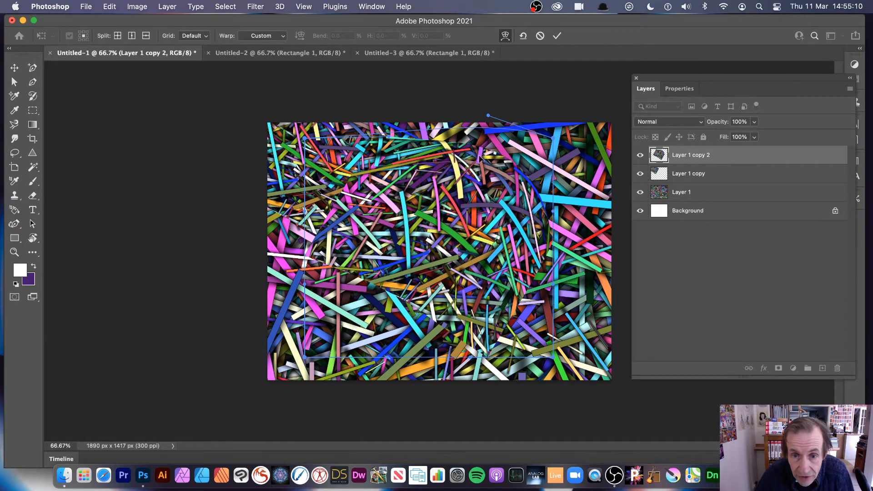
left_click_drag(480, 159, 366, 263)
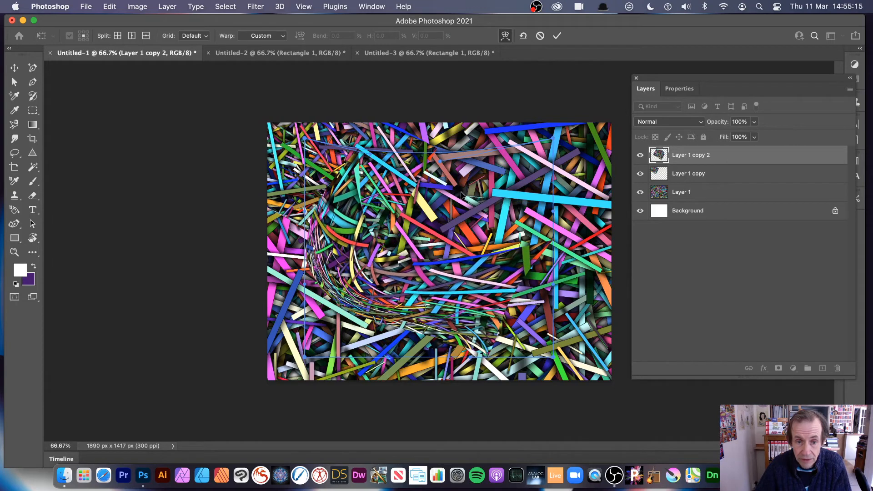
left_click(557, 36)
left_click(167, 6)
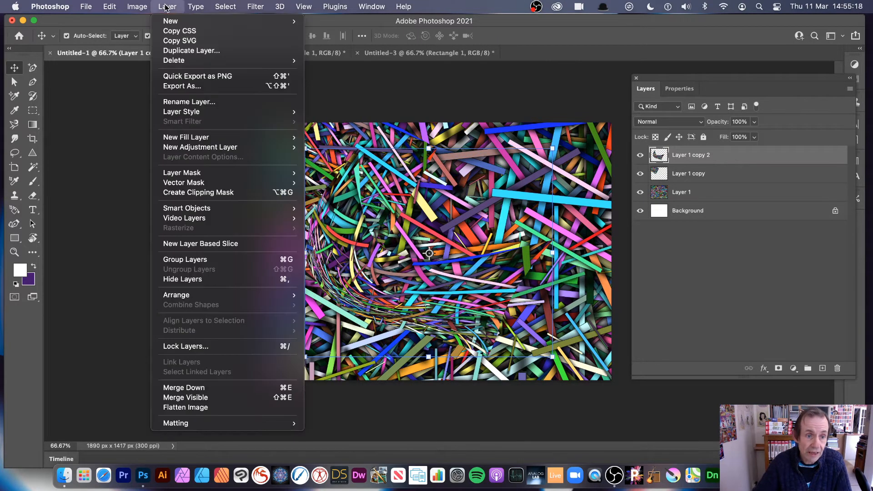
mouse_move(210, 209)
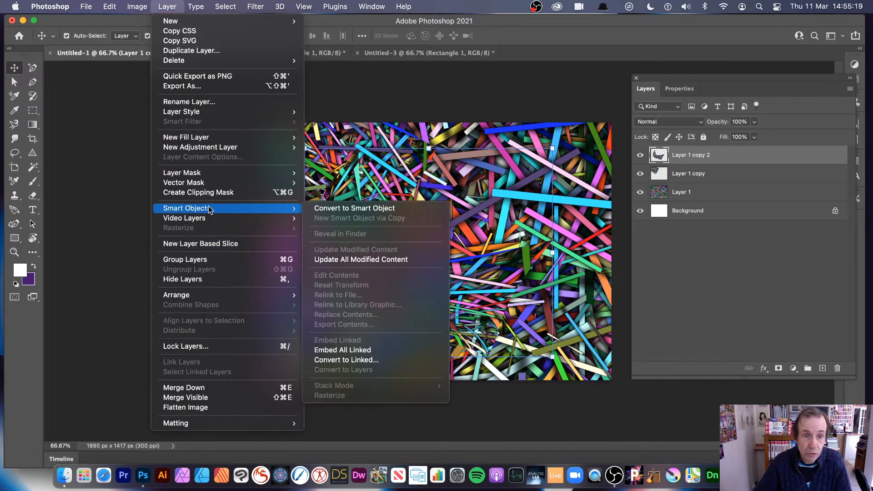
left_click(562, 146)
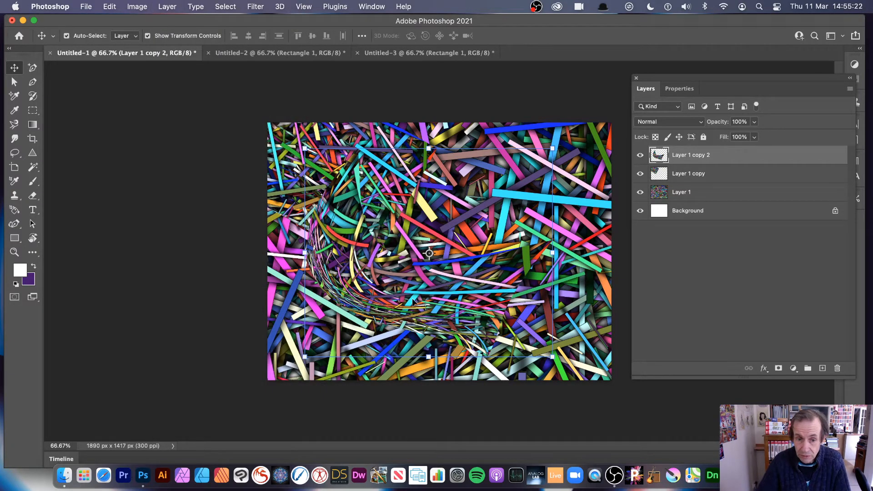
- Cover the canvas with offset duplicates of the warped layer up to Layer 1 copy 11 and flatten the image
left_click_drag(412, 302, 430, 212)
left_click_drag(430, 212, 416, 151)
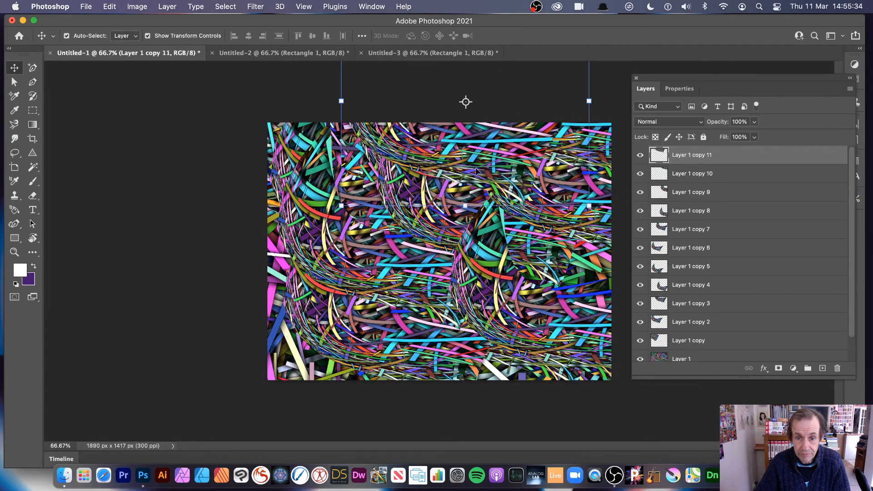
left_click(212, 199)
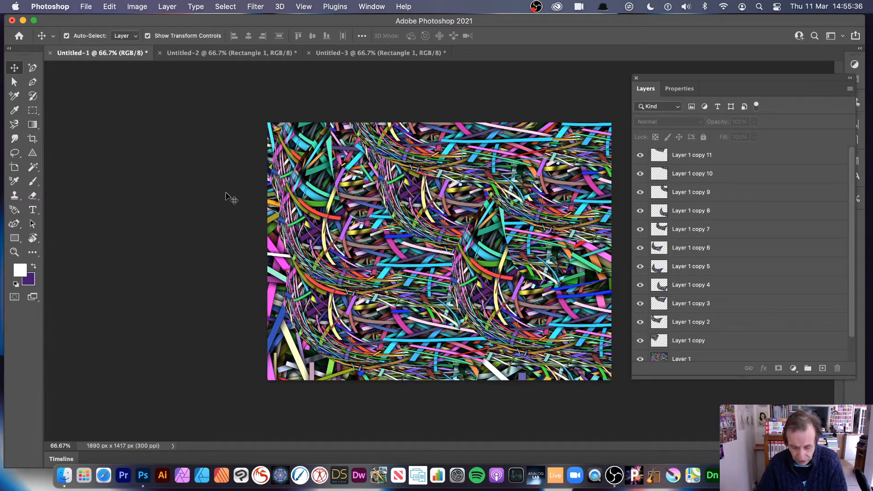
left_click(168, 7)
left_click(193, 407)
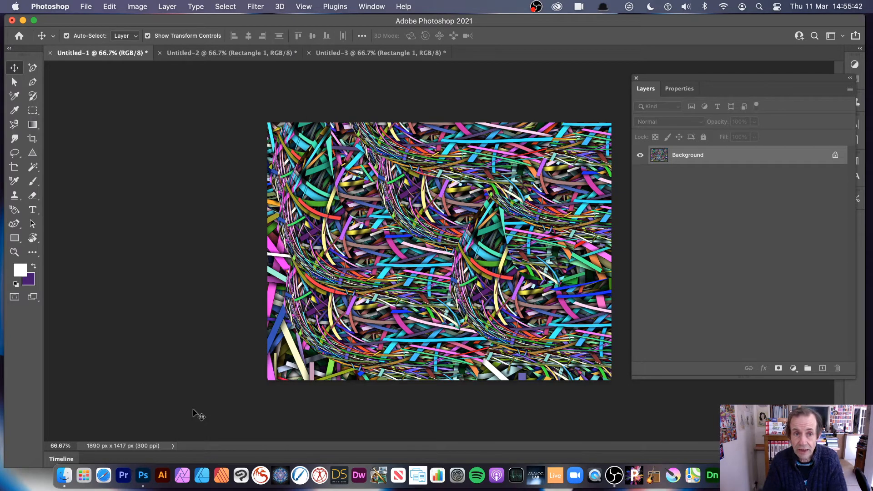
- Switch to the Untitled-3 document and remove the selection around the shadowed bar
left_click(369, 53)
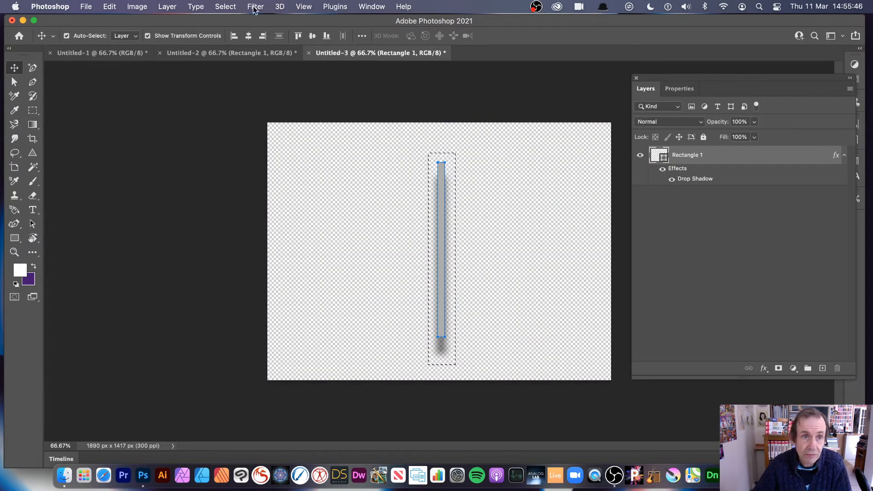
left_click(225, 6)
left_click(237, 33)
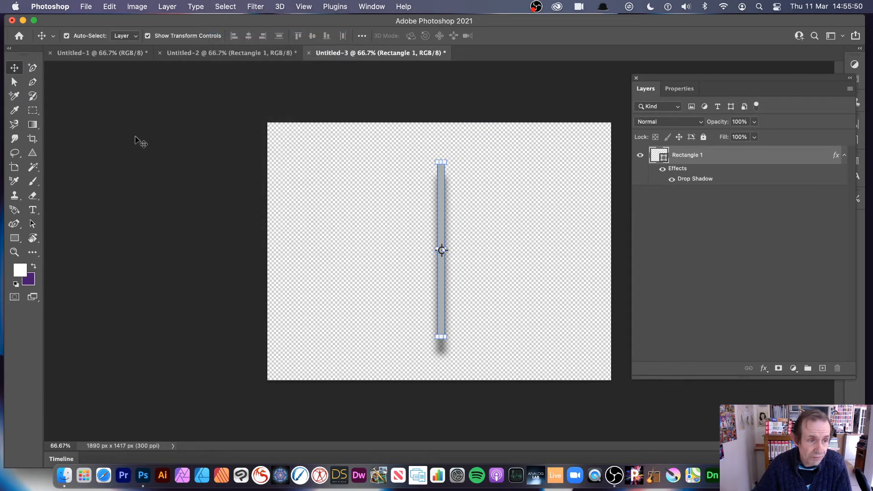
- Warp the bar's path into a curved shape tapering to a narrow lower end and move it slightly up and left
left_click(114, 7)
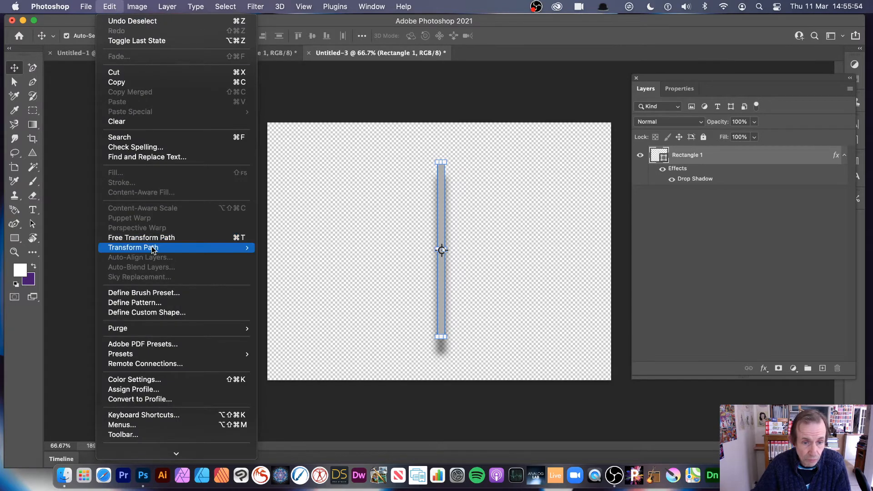
mouse_move(228, 248)
left_click(288, 319)
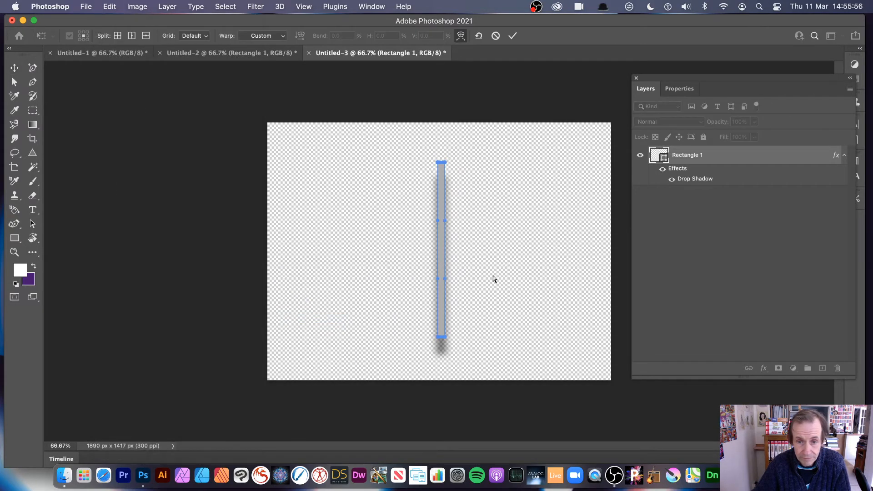
left_click_drag(447, 227, 457, 250)
mouse_move(445, 342)
left_mouse_down()
mouse_move(413, 381)
mouse_move(445, 364)
mouse_move(435, 341)
left_mouse_up()
left_click_drag(445, 164, 430, 151)
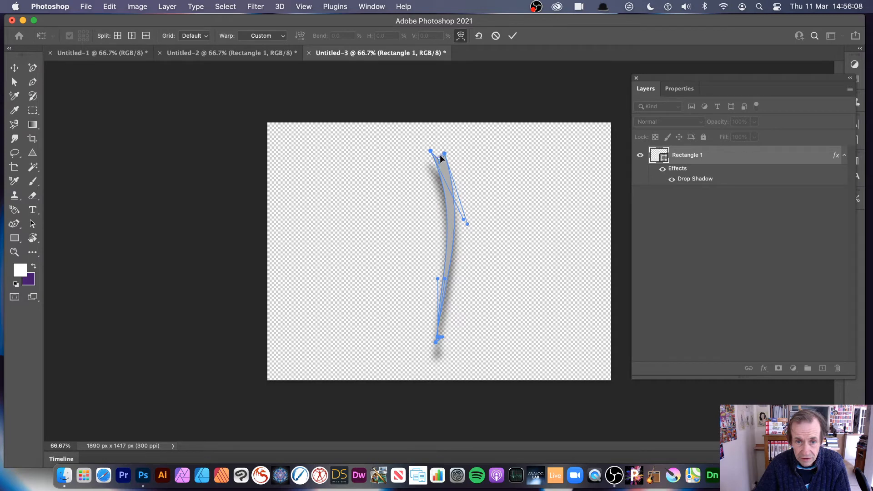
left_click(438, 151)
left_click(512, 36)
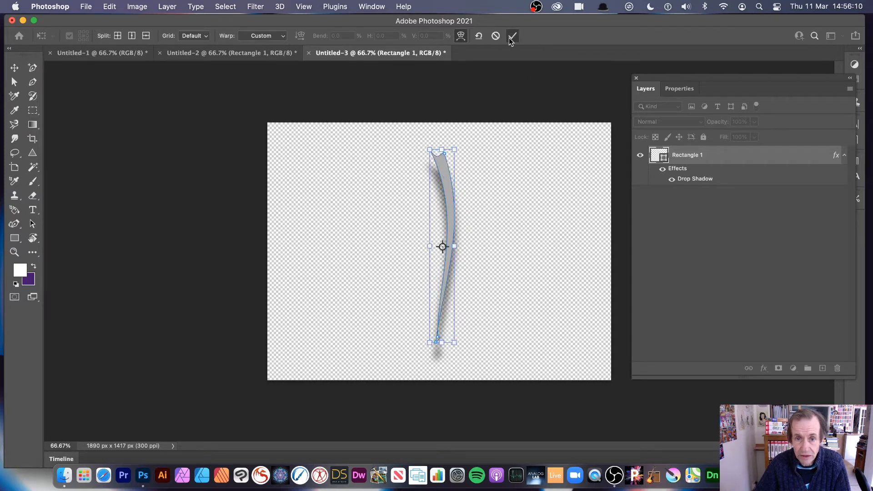
left_click_drag(445, 191, 417, 185)
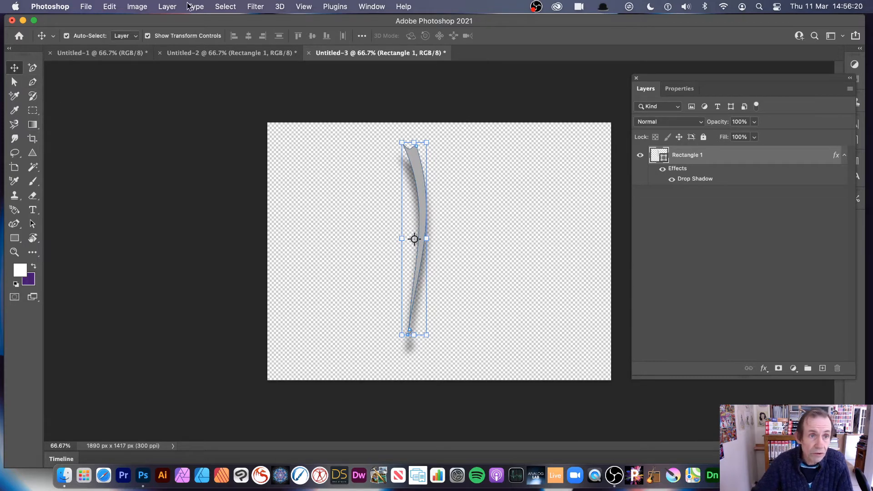
- Add a Bevel & Emboss effect to the curved shape with Inner Bevel, depth 823%, size 43 px and soften 7 px
left_click(173, 8)
mouse_move(190, 112)
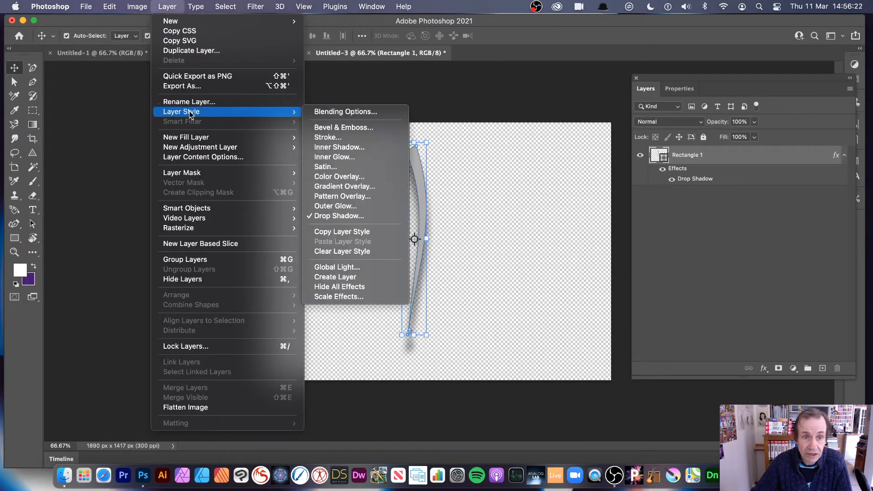
left_click(343, 127)
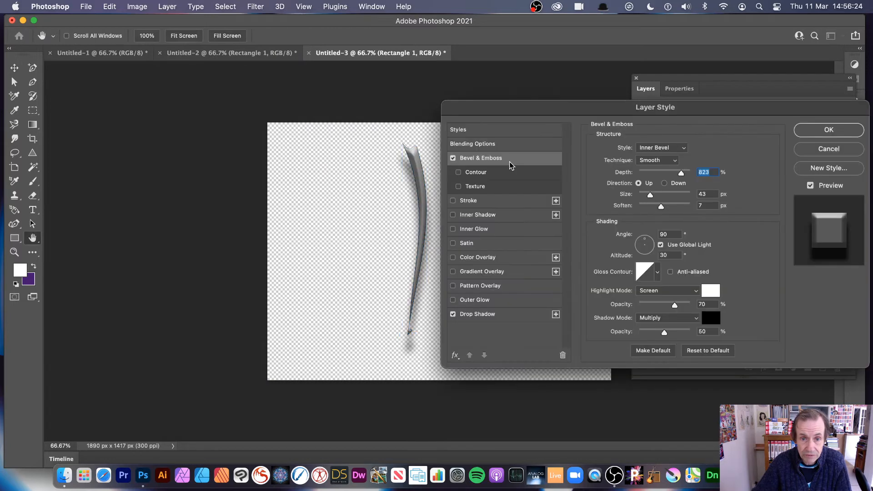
left_click(828, 130)
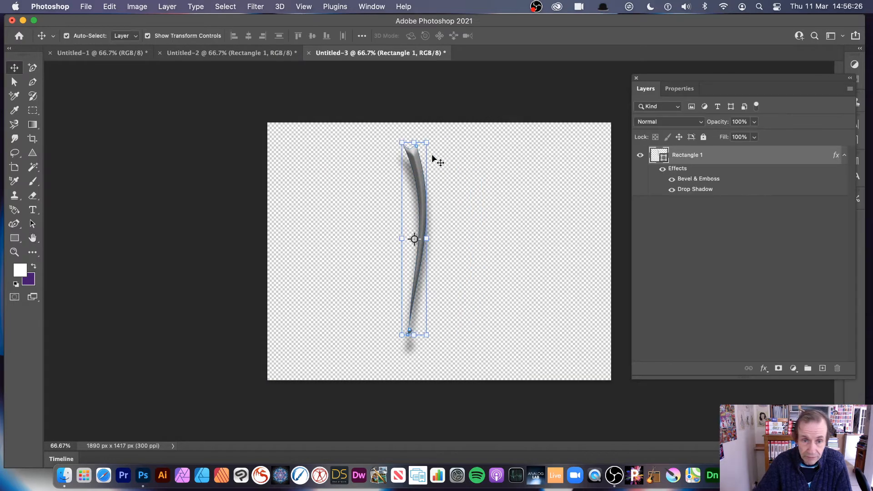
- Start the Liquify filter on the beveled curved shape
left_click(256, 6)
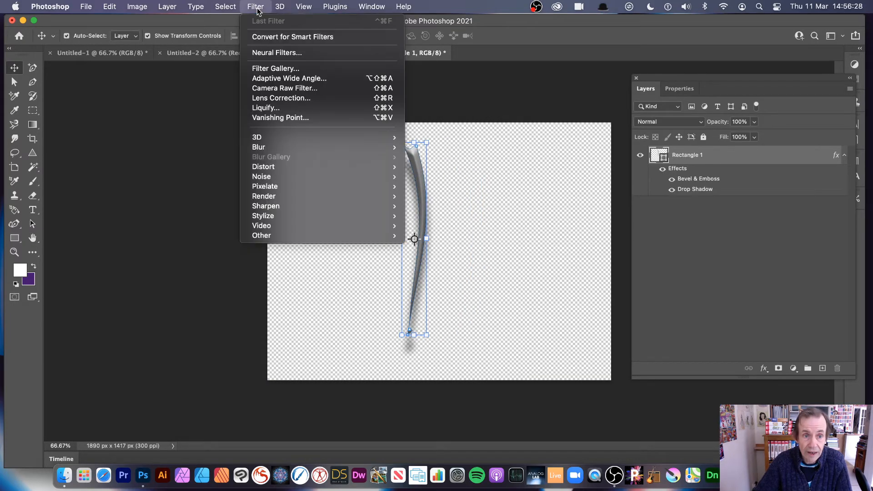
left_click(279, 108)
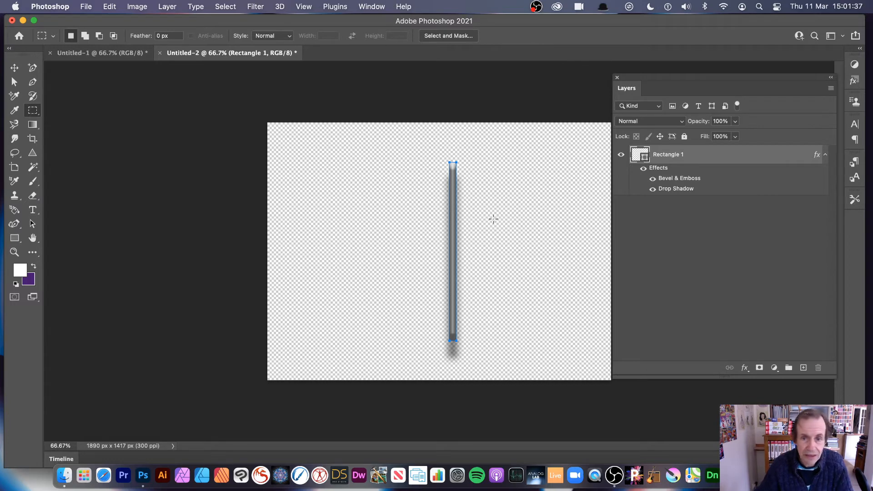
- Warp the straight beveled bar in Untitled-2 into a horn-like curve bulging to the left and commit the warp
left_click(106, 8)
mouse_move(150, 249)
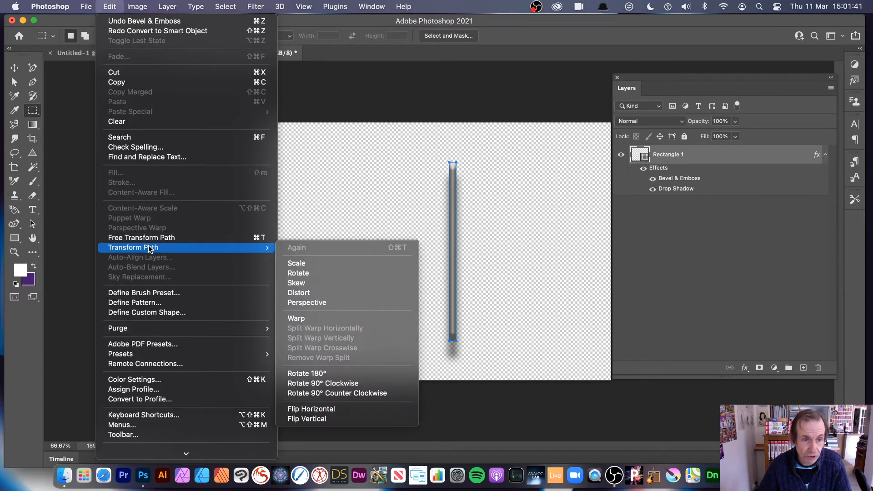
left_click(296, 319)
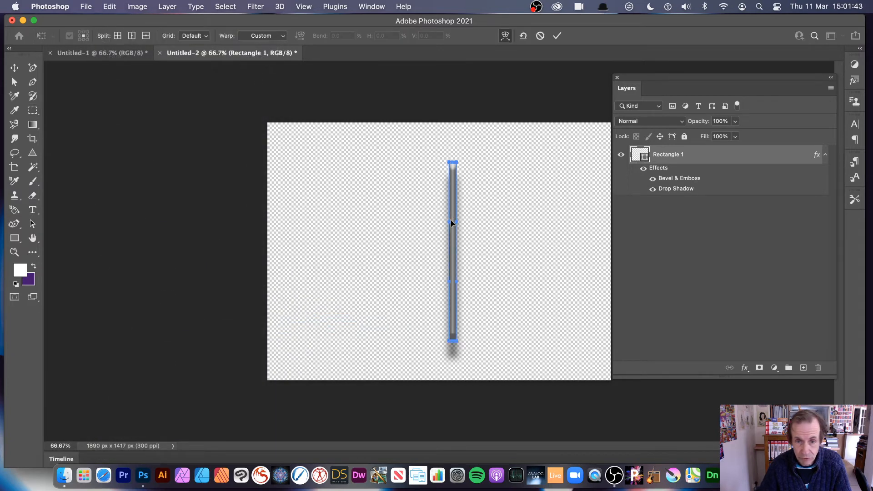
left_click_drag(450, 222, 380, 219)
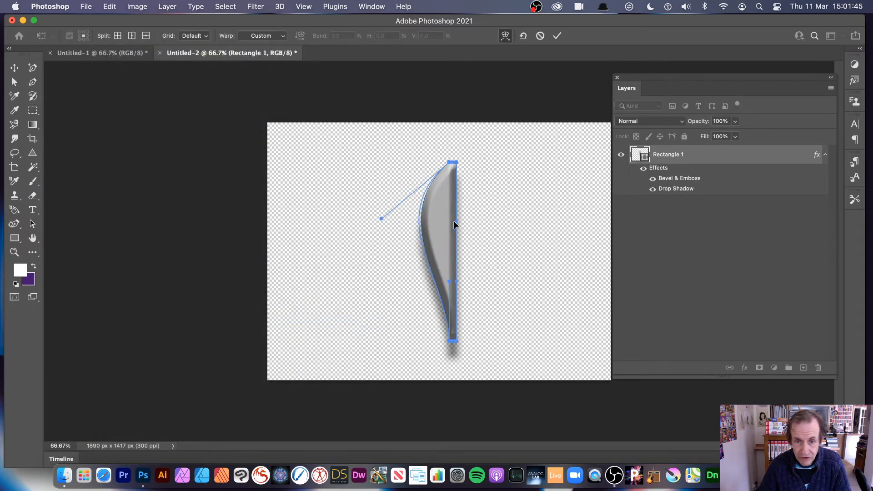
left_click_drag(453, 220, 422, 220)
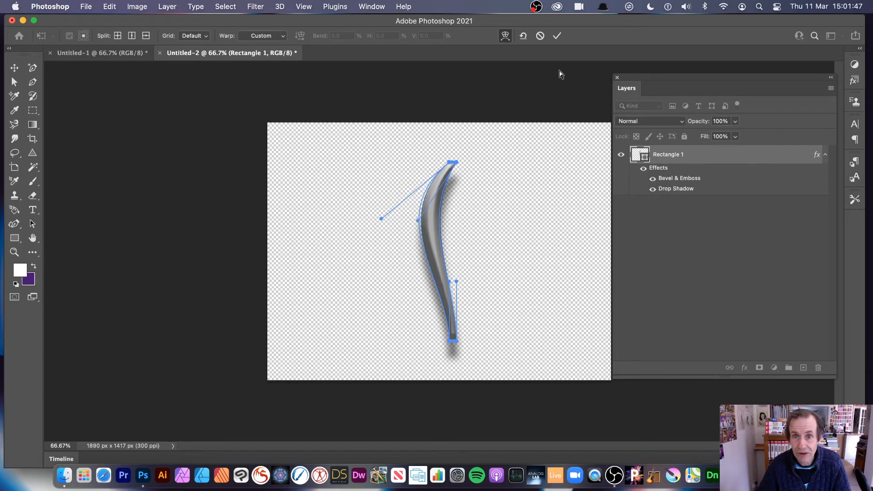
left_click(557, 35)
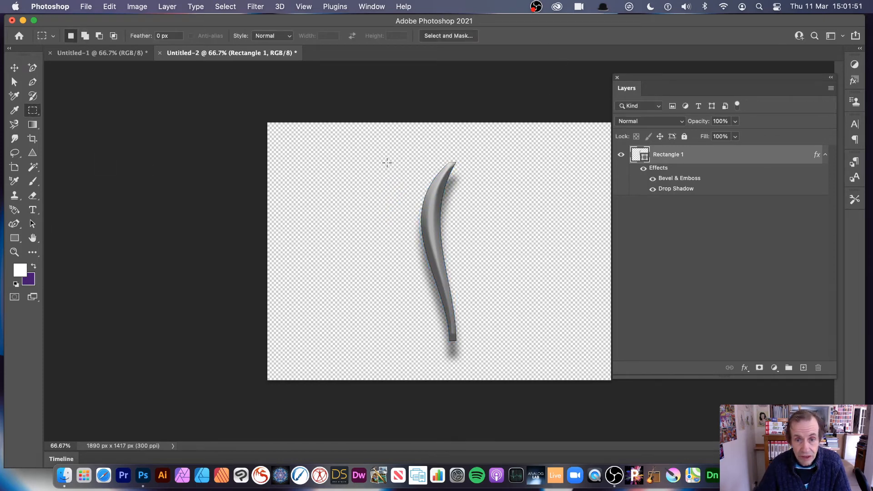
- Select a rectangular area around the curved bar and its shadow and define it as a pattern
left_click_drag(370, 140, 500, 370)
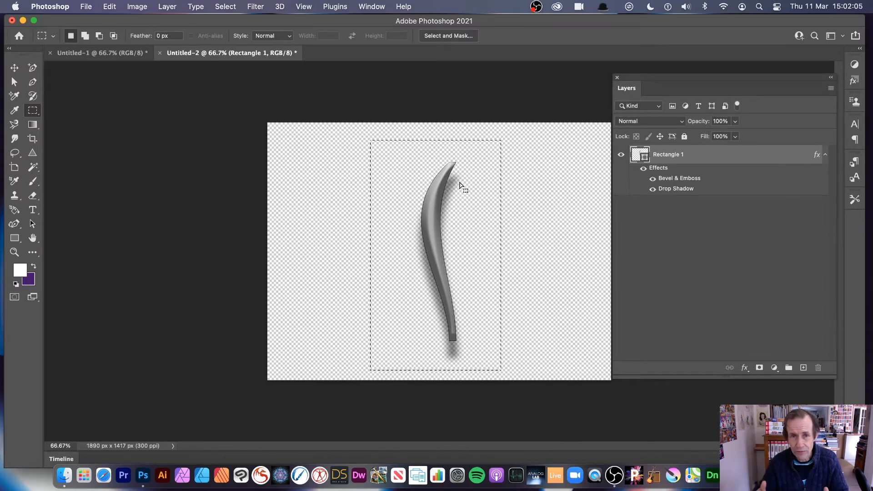
left_click(109, 7)
left_click(148, 303)
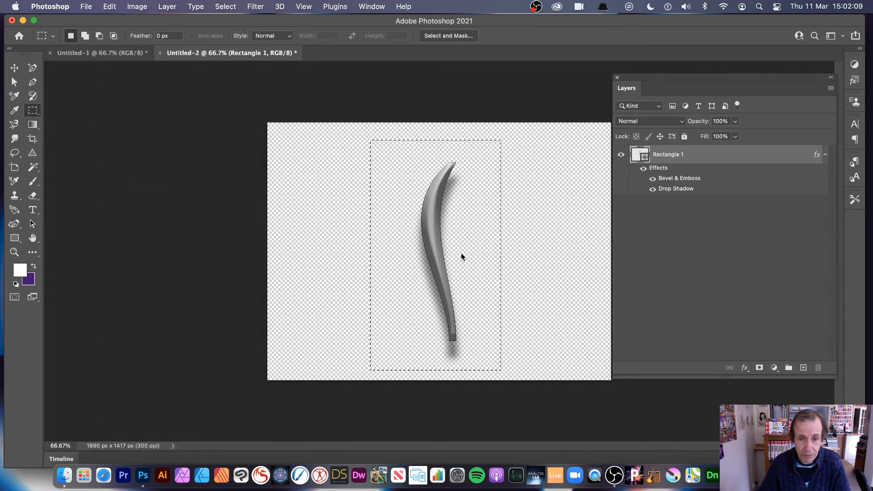
left_click(556, 230)
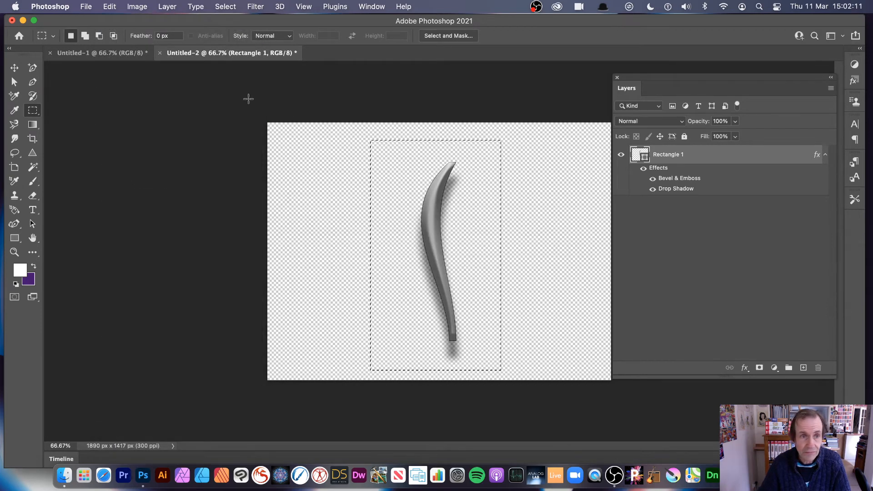
- Switch to the Untitled-1 document and add a new empty layer above the white background
left_click(123, 54)
left_click(109, 7)
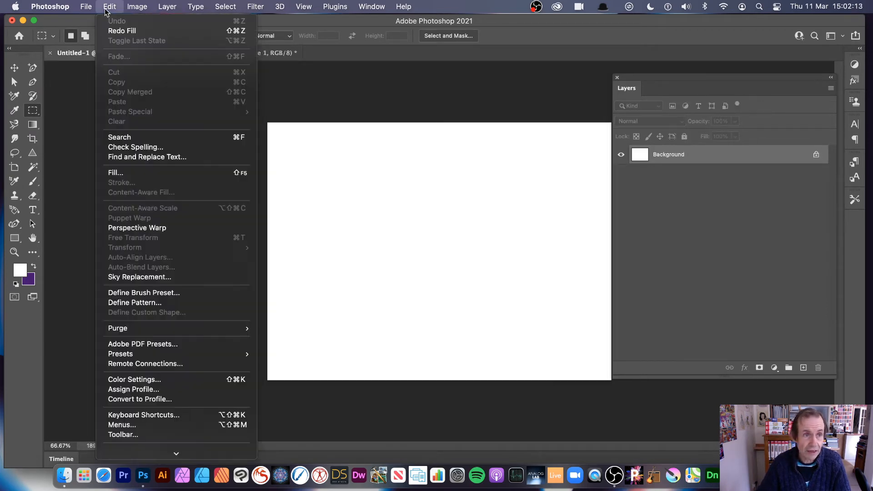
mouse_move(175, 10)
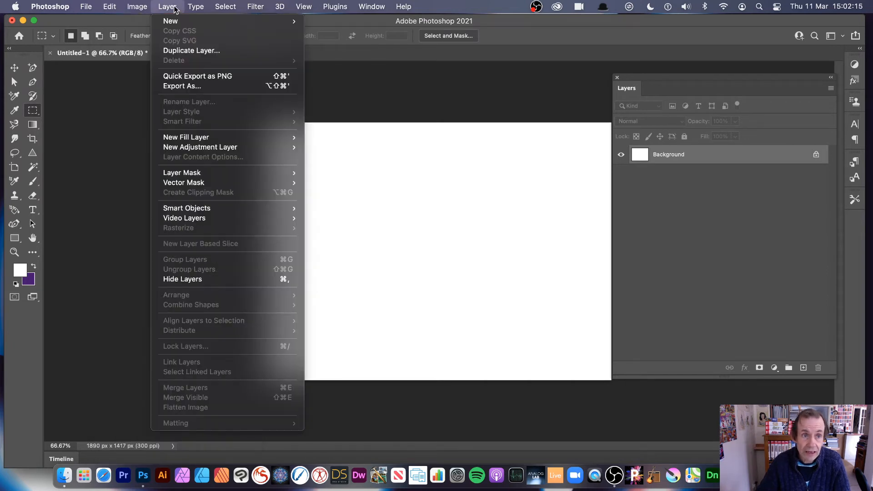
left_click(346, 21)
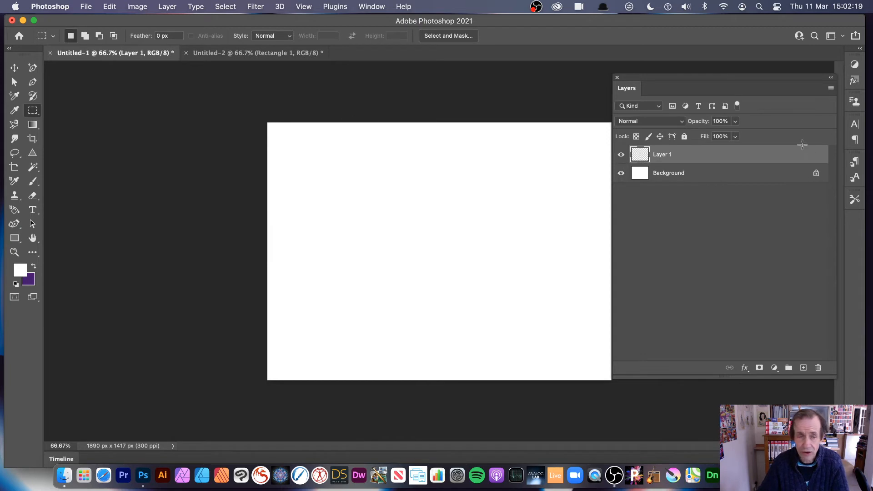
- Fill Layer 1 with the newly defined curved-bar pattern using the Random Fill script at density 10, scale 0.1 to 1.14 and color randomness 0.96
left_click(111, 7)
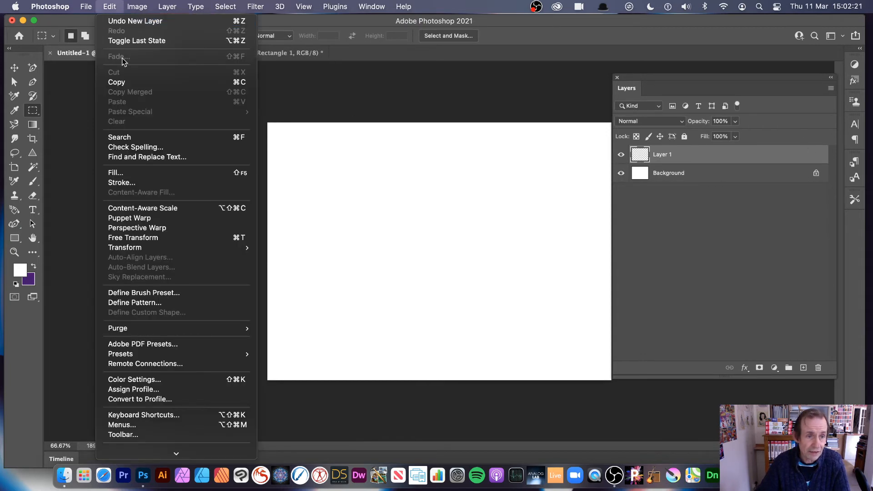
left_click(120, 176)
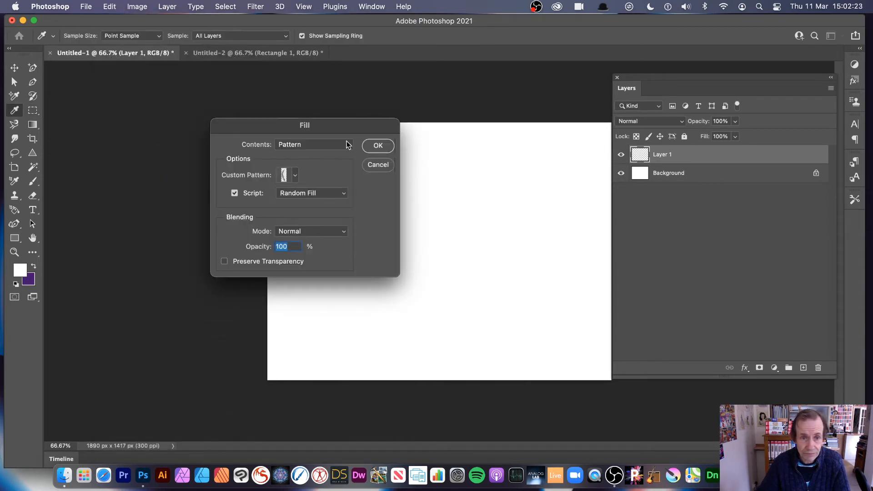
left_click(293, 180)
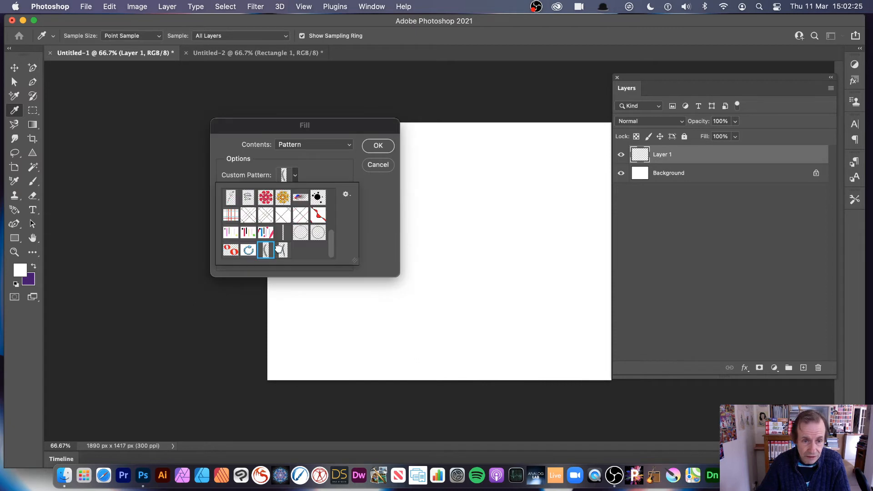
left_click(281, 248)
left_click(300, 171)
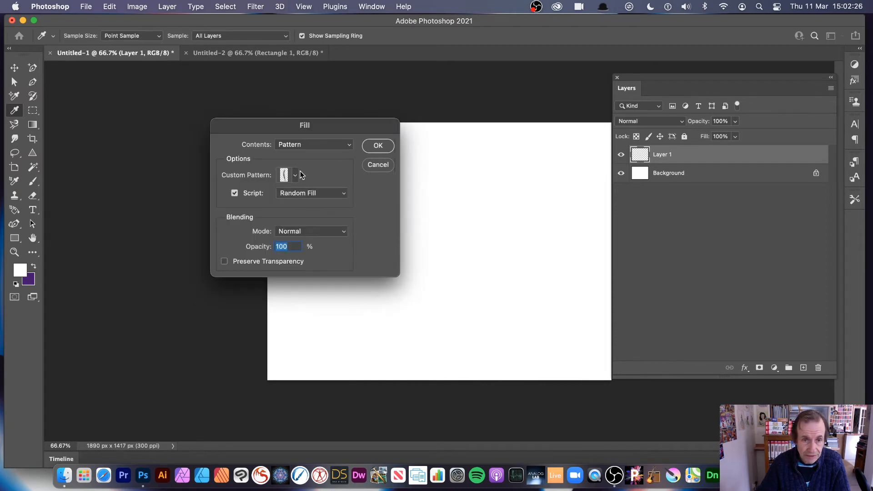
left_click(236, 194)
left_click(236, 195)
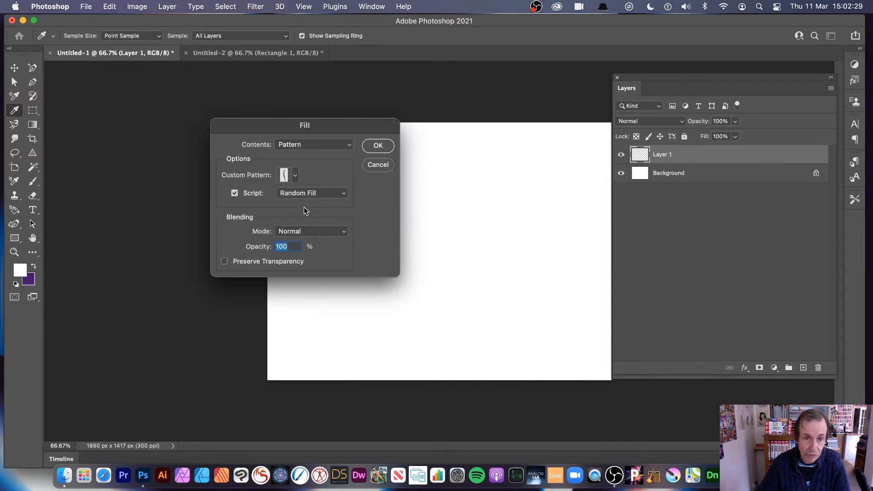
left_click(378, 147)
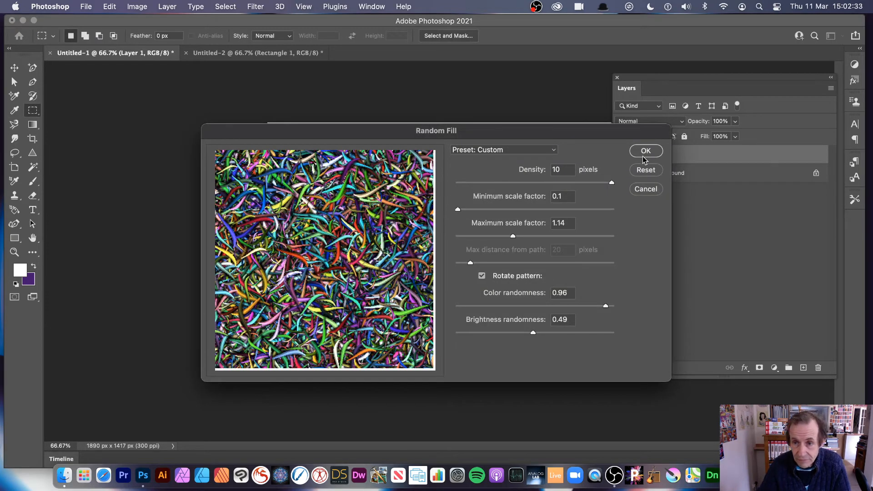
left_click(645, 152)
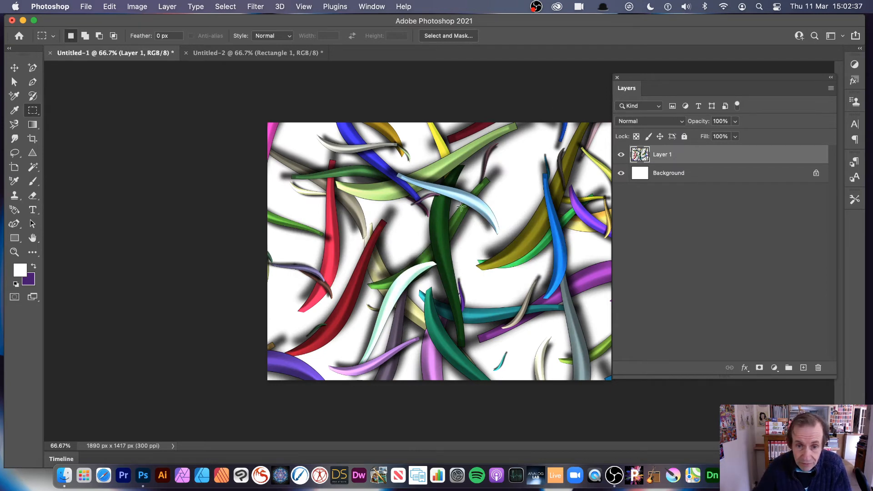
- Fill Layer 1 a second time with the curved-bar pattern, using the same Random Fill settings
left_click(110, 7)
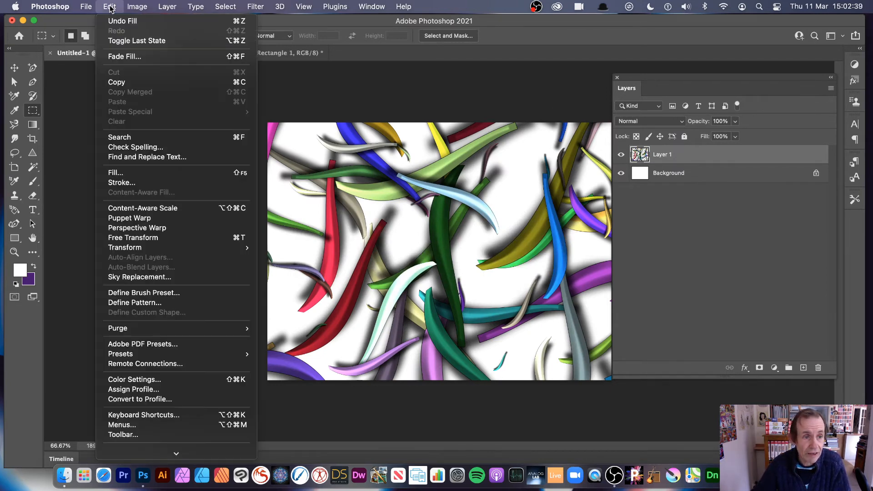
left_click(146, 173)
left_click(376, 146)
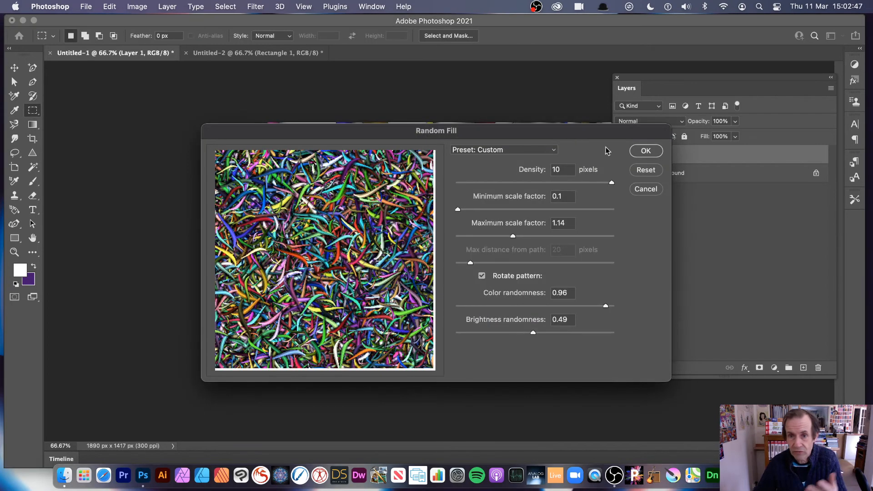
left_click(646, 150)
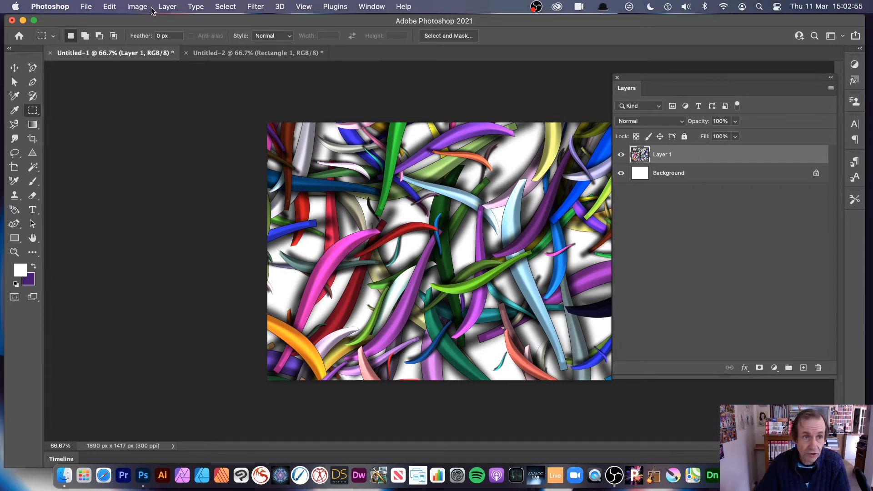
left_click(173, 10)
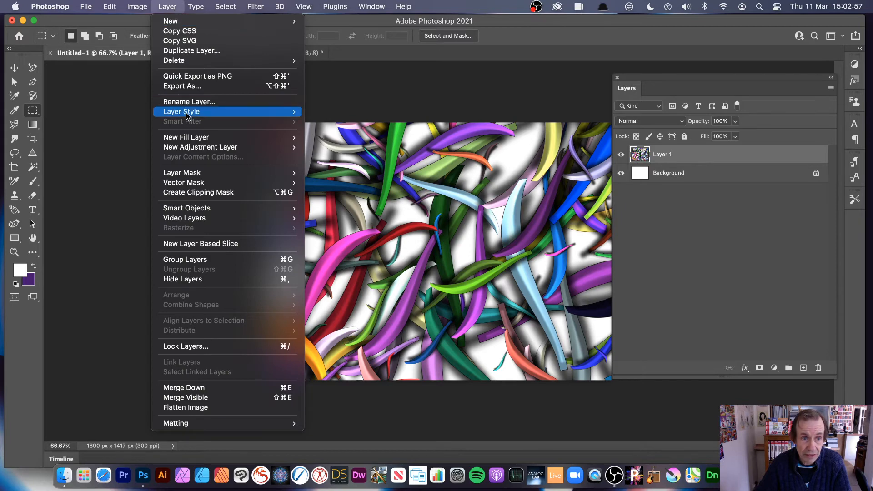
mouse_move(273, 111)
left_click(377, 127)
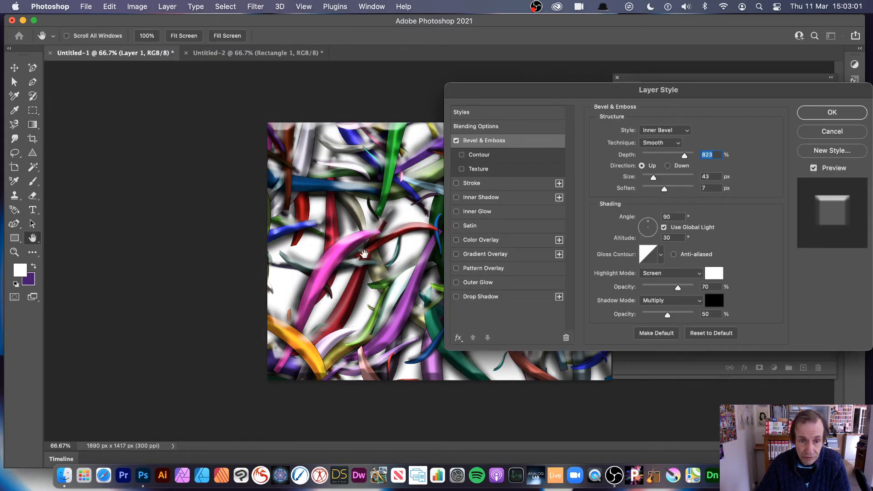
left_click(820, 128)
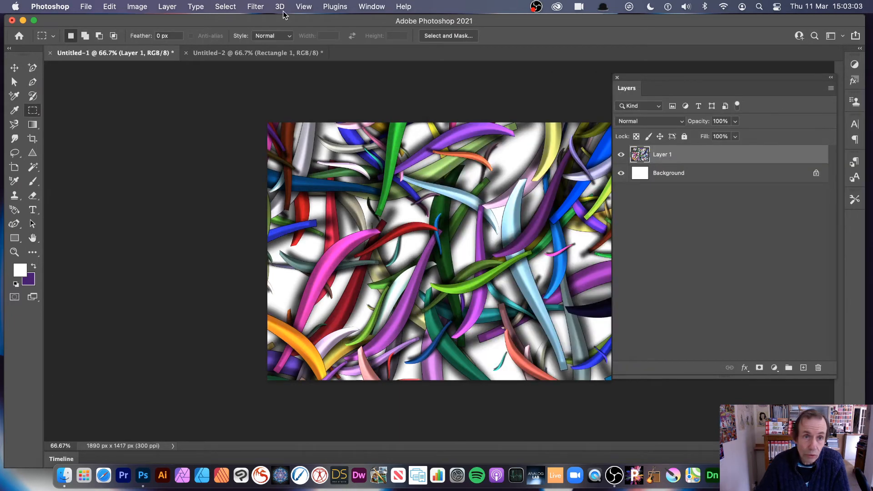
- Apply the Twirl distortion filter to Layer 1 with an angle of 287 degrees
left_click(255, 6)
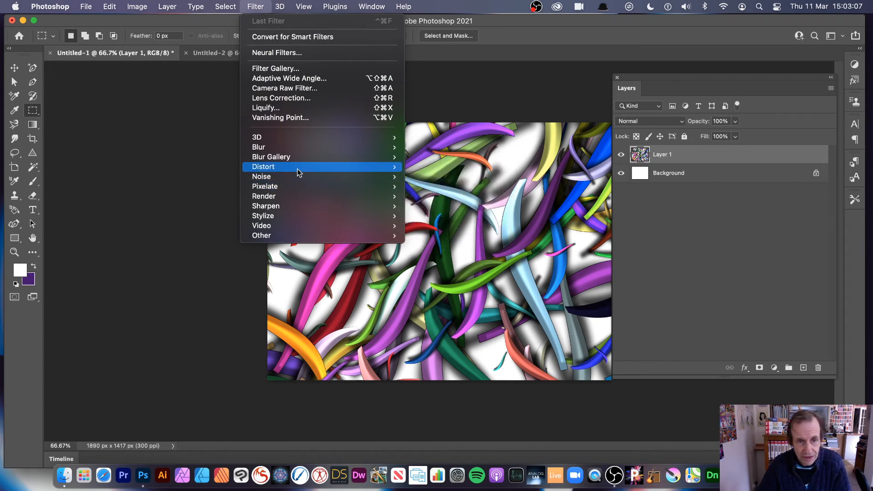
mouse_move(300, 169)
left_click(442, 229)
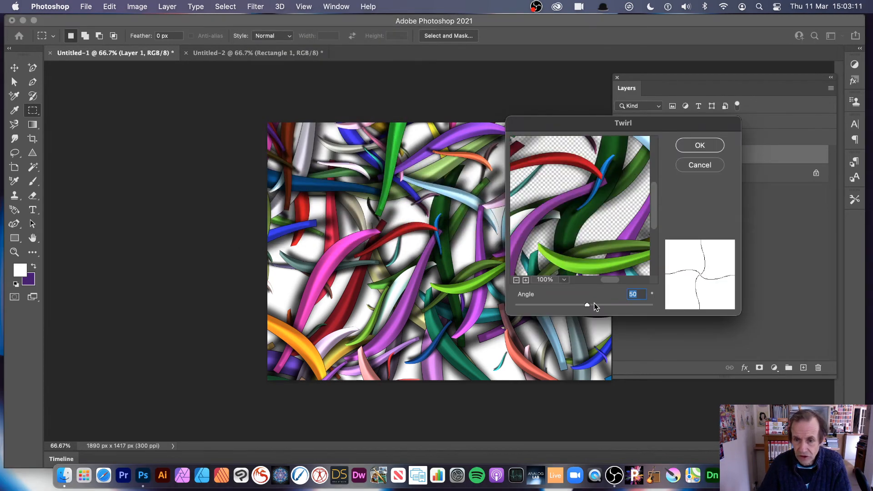
left_click_drag(593, 304, 604, 305)
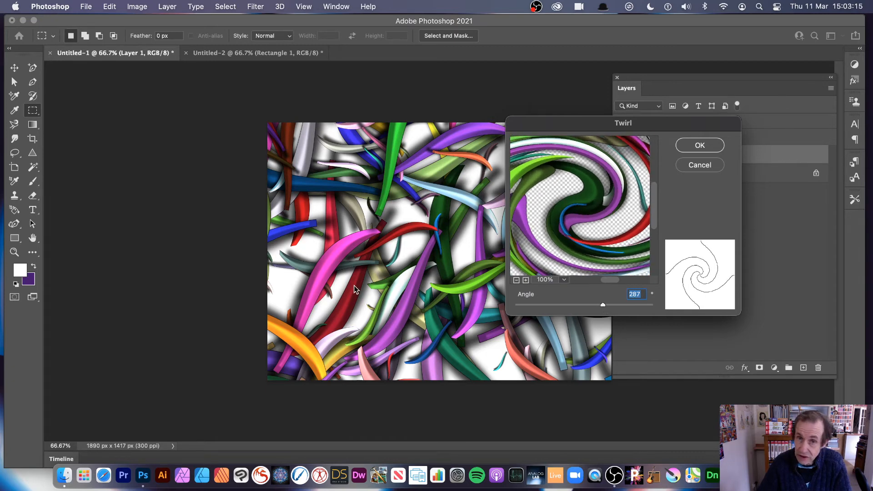
left_click(700, 146)
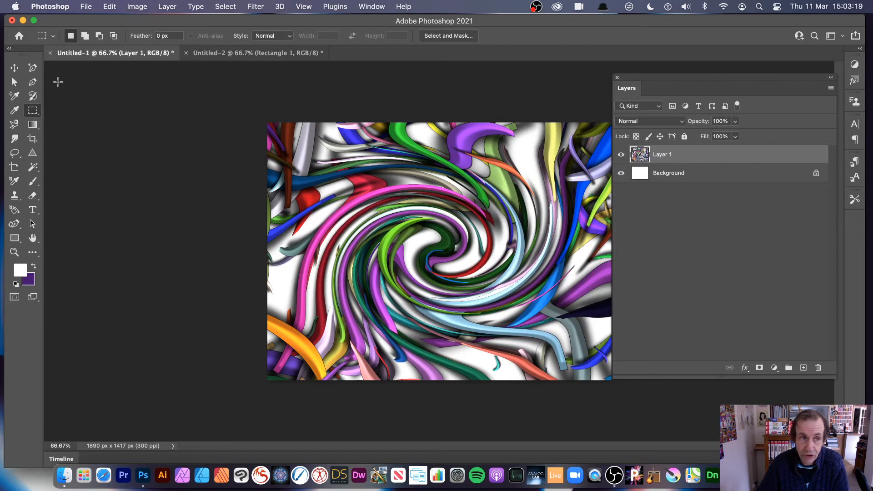
- Switch to the Untitled-2 document and undo the edits to Rectangle 1 back to the plain straight bar without layer effects
left_click(14, 68)
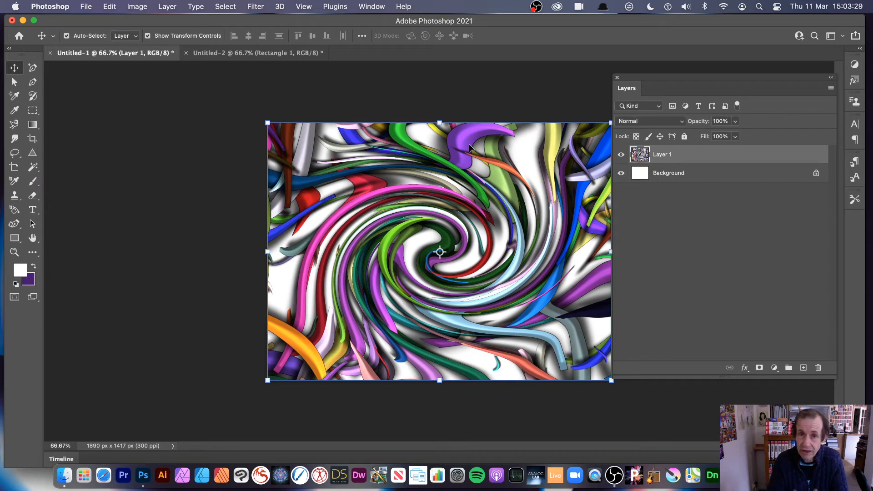
left_click(236, 54)
key("super+z")
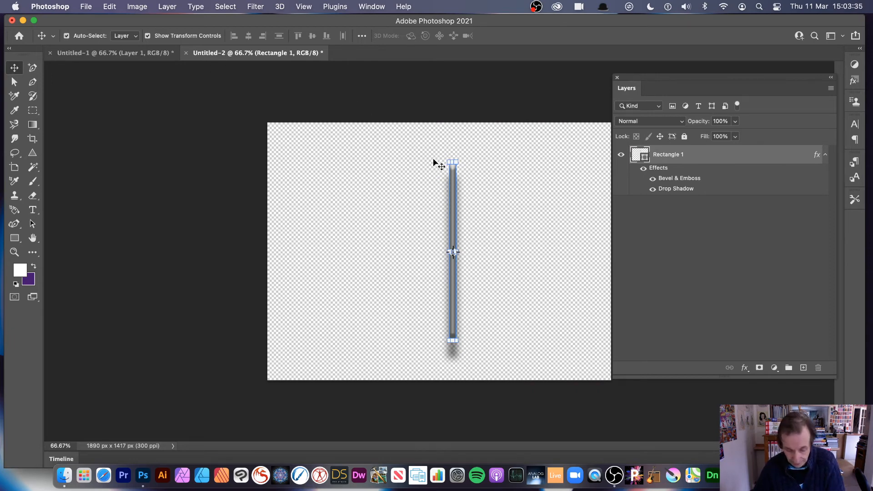
key("super+z")
key("super+z")
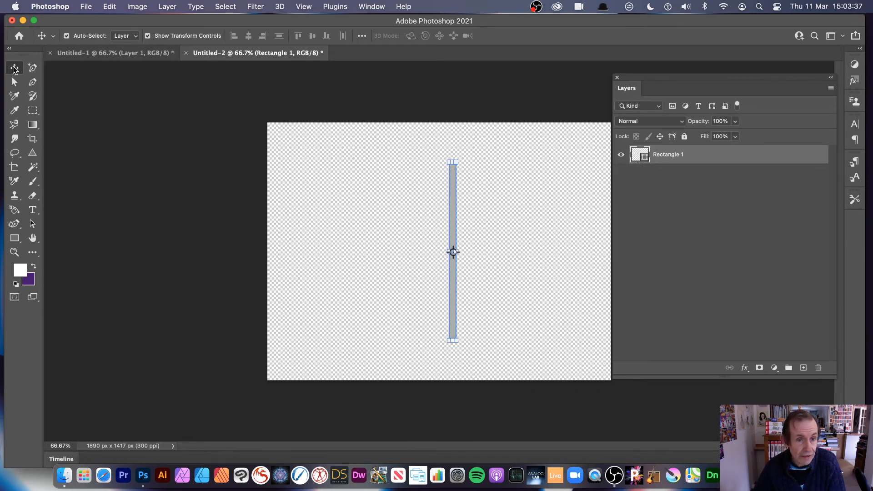
- Shorten the grey bar to about 200 px high and duplicate it twice, spacing the copies below it in a vertical column
left_click_drag(453, 340, 451, 192)
left_click(556, 35)
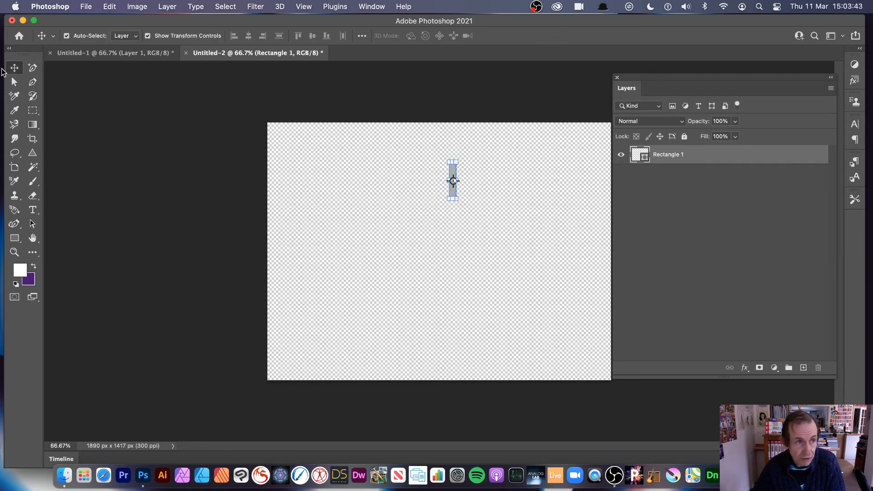
left_click(14, 252)
left_click_drag(441, 199, 405, 343)
left_click(18, 69)
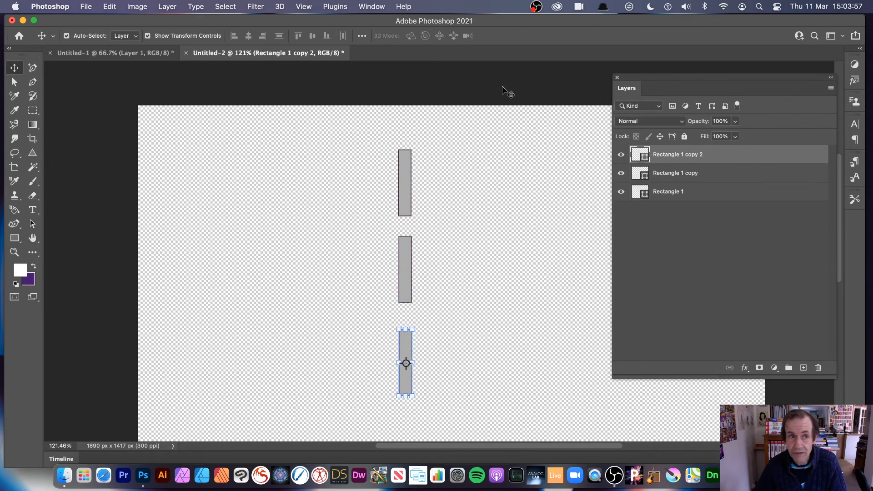
- Change the lowest bar's fill to a dark grey from the Grayscale swatches
left_click(15, 239)
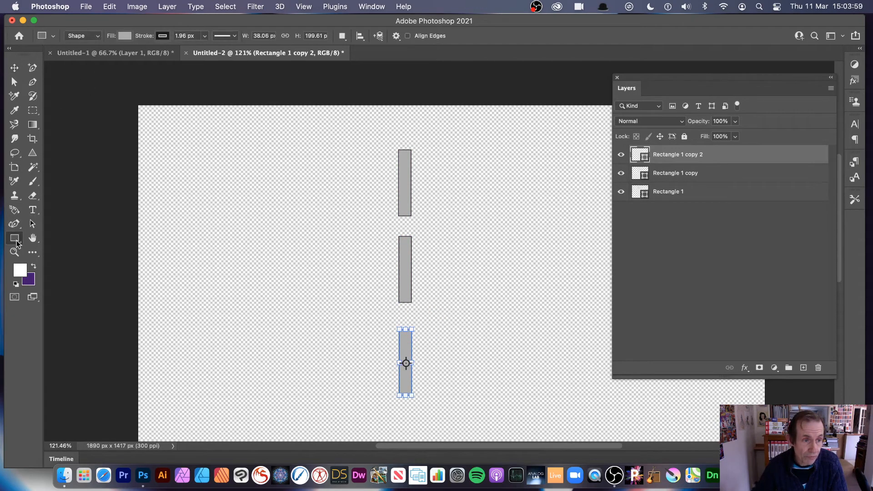
left_click(125, 36)
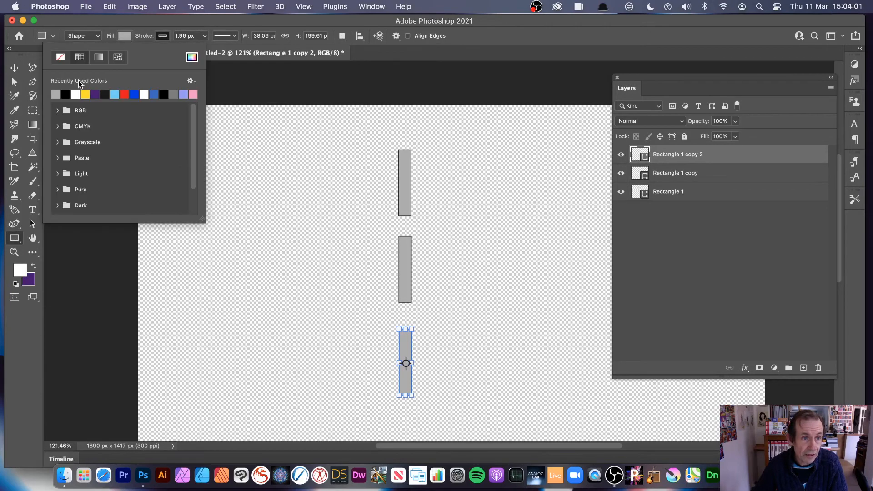
left_click(58, 142)
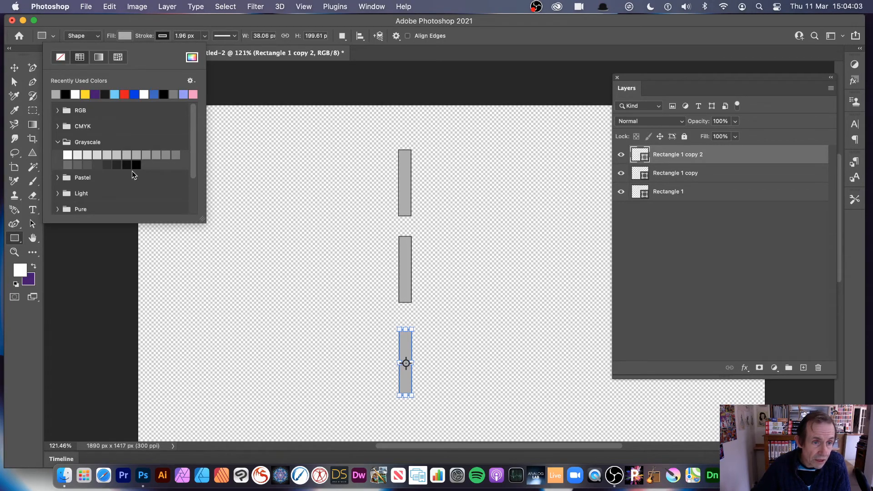
left_click(97, 164)
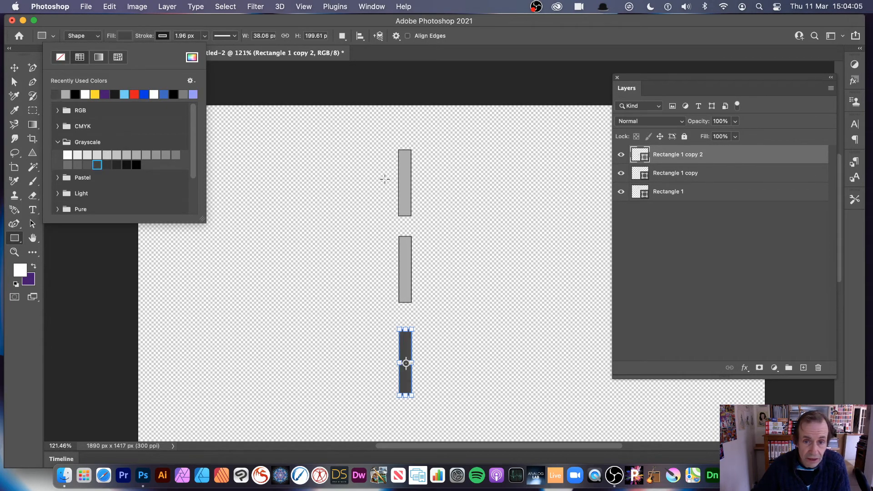
- Select the uppermost bar and change its fill to a medium grey from the Grayscale swatches
left_click(14, 67)
left_click(405, 182)
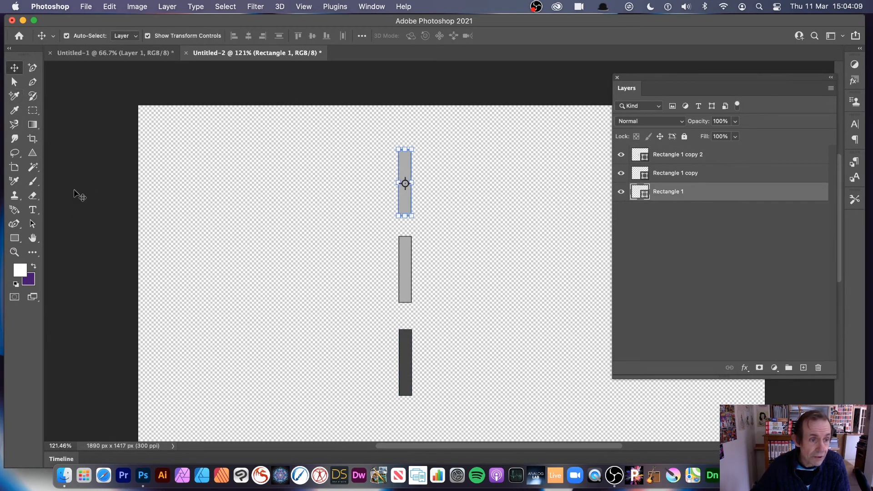
left_click(14, 238)
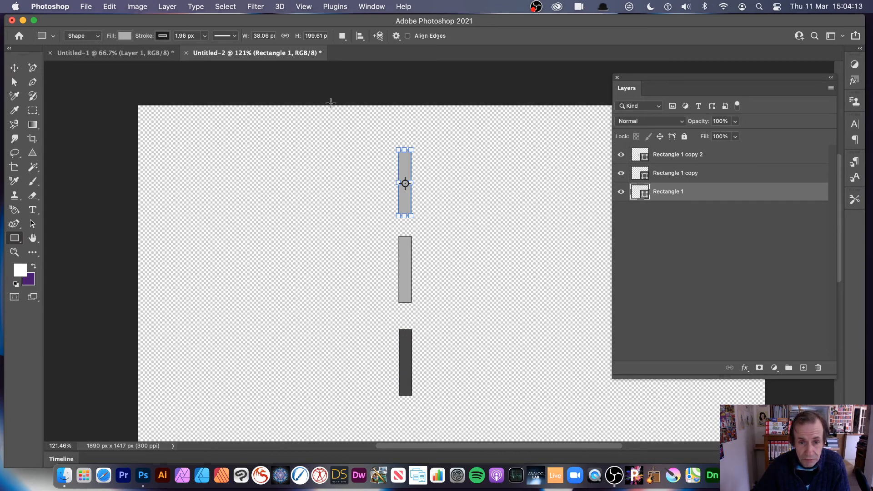
left_click(125, 37)
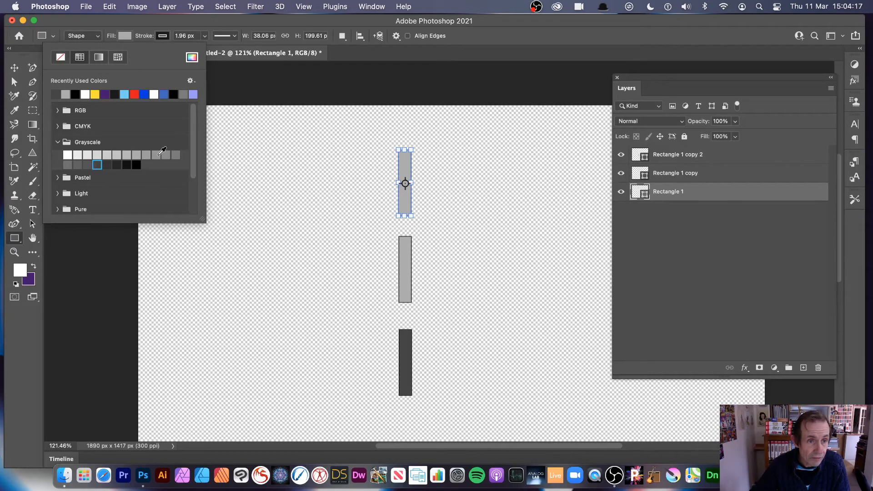
left_click(159, 154)
left_click(132, 23)
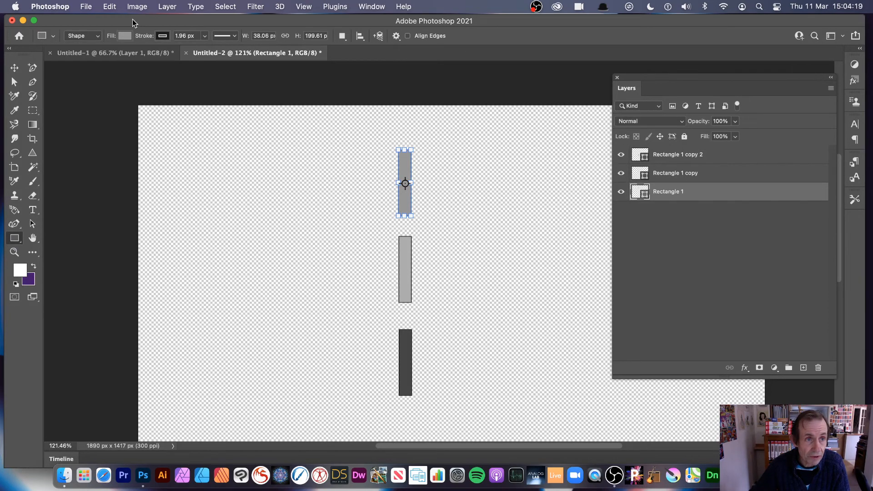
- Select a rectangular area around all three bars and define it as a pattern
left_click(32, 110)
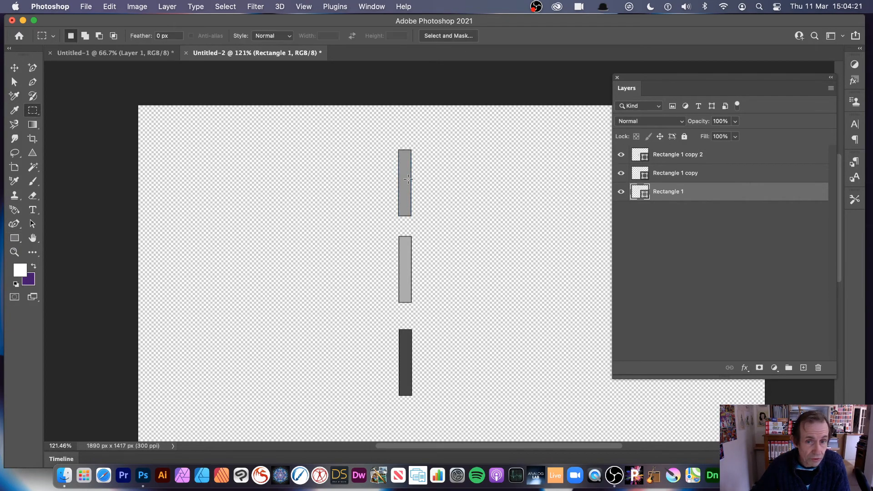
left_click_drag(384, 142, 423, 409)
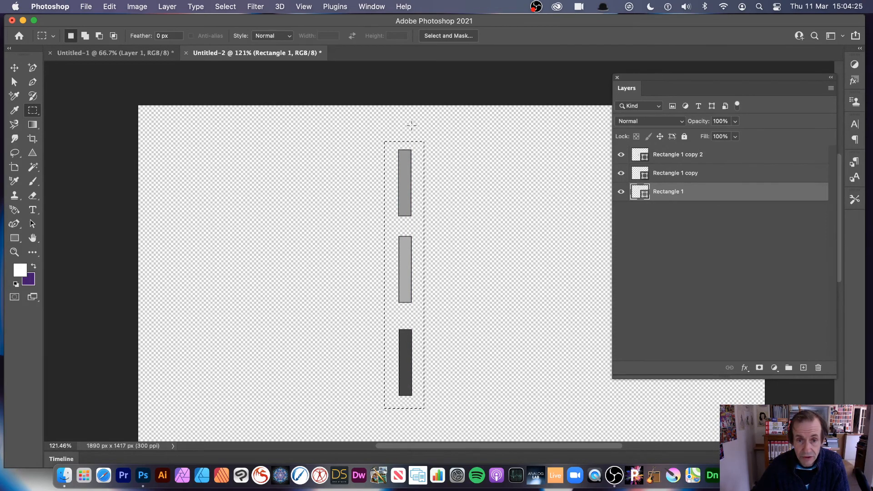
left_click(110, 6)
left_click(166, 302)
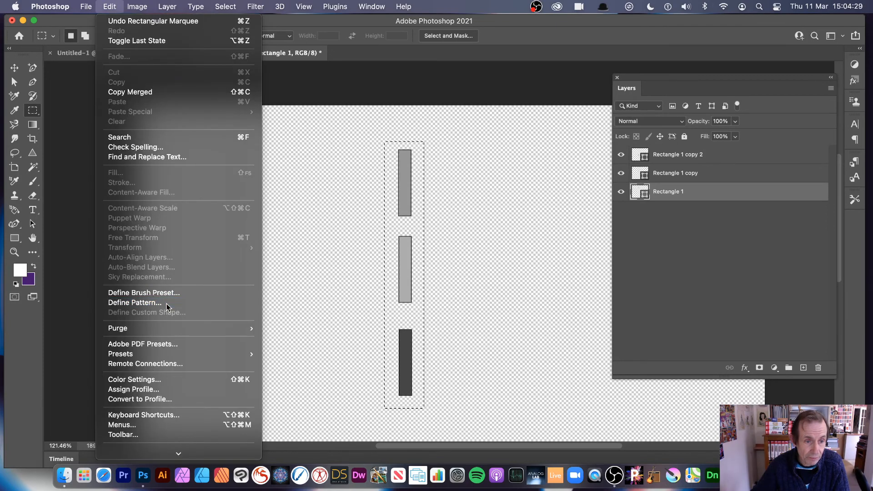
left_click(556, 232)
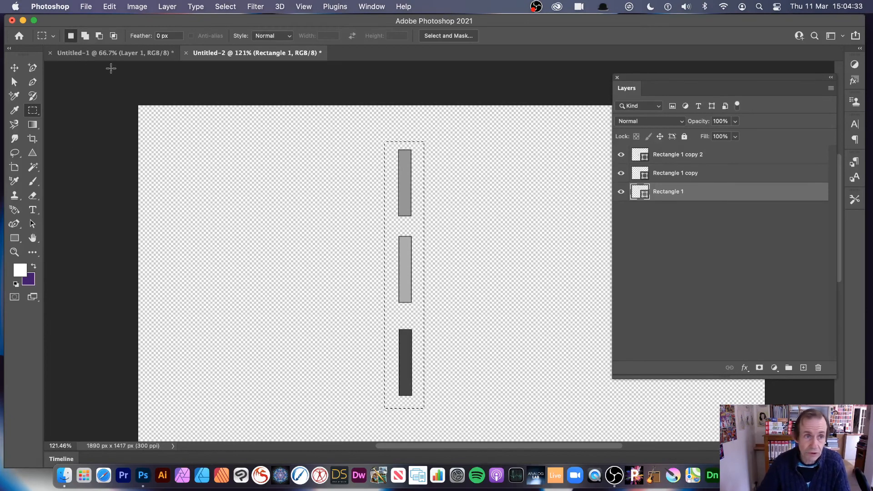
- Switch to the Untitled-1 document and undo the twirl and the second random fill on Layer 1
left_click(127, 54)
key("super+z")
key("super+z")
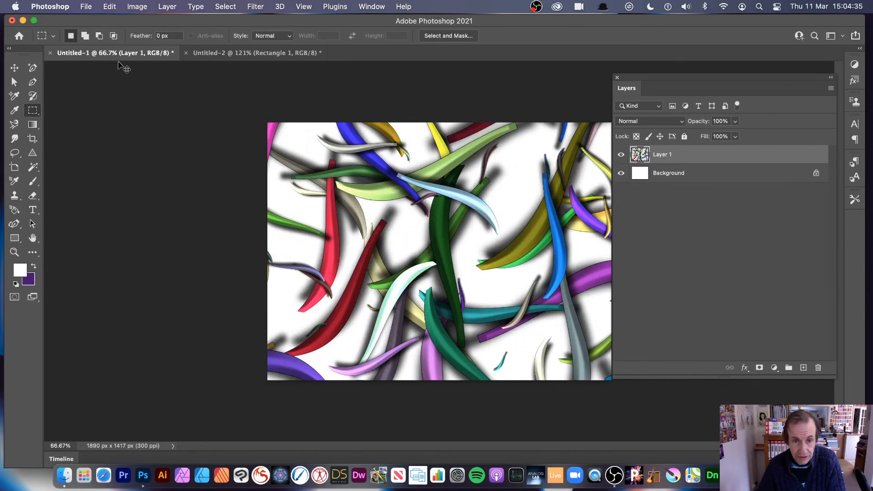
- Fill the empty Layer 1 with the newly defined three-bar grey pattern, using the Random Fill script with its existing settings
left_click(109, 6)
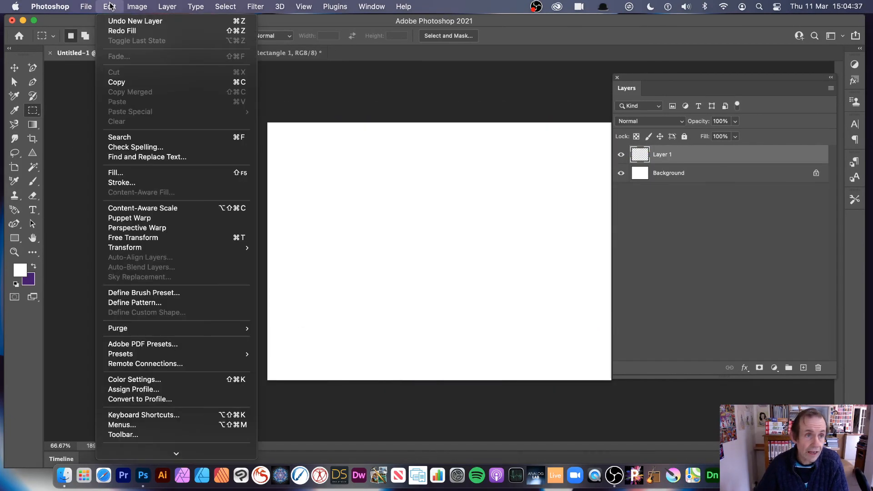
left_click(132, 172)
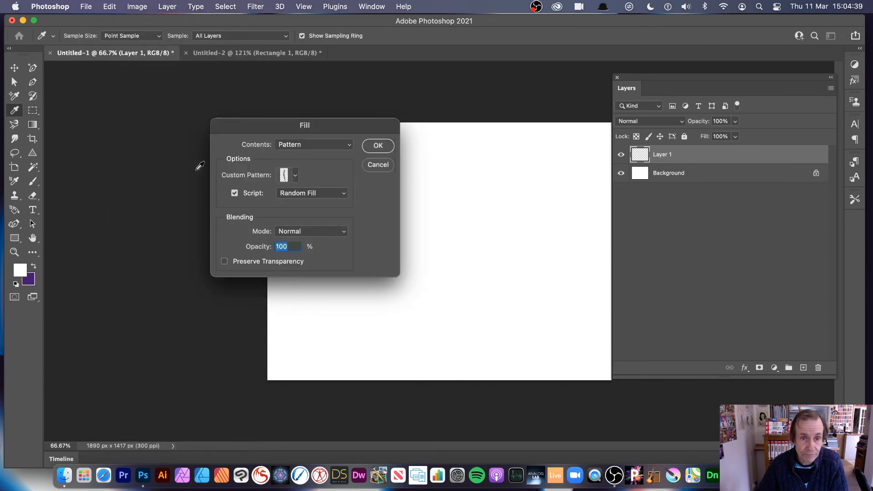
left_click(284, 173)
left_click(300, 250)
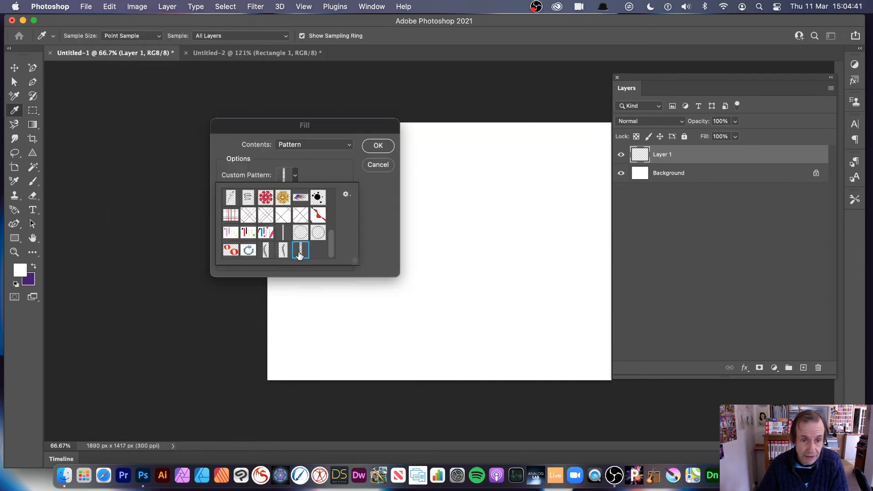
left_click(322, 168)
left_click(239, 195)
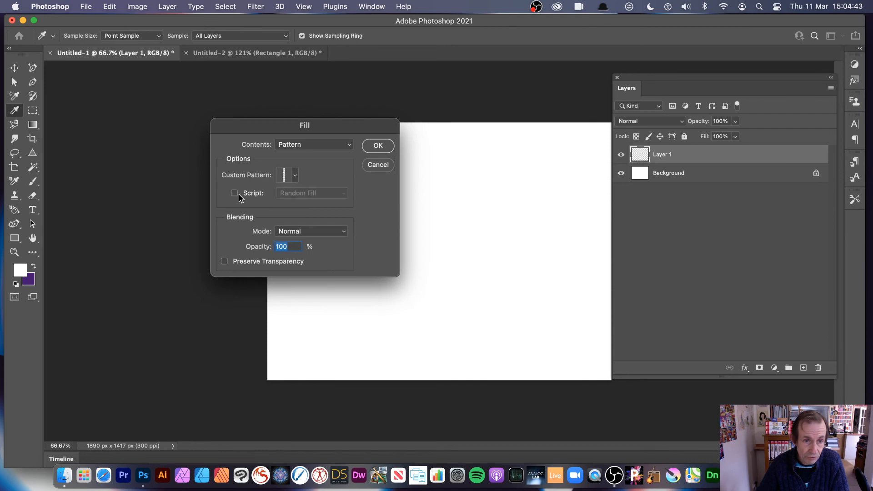
left_click(238, 195)
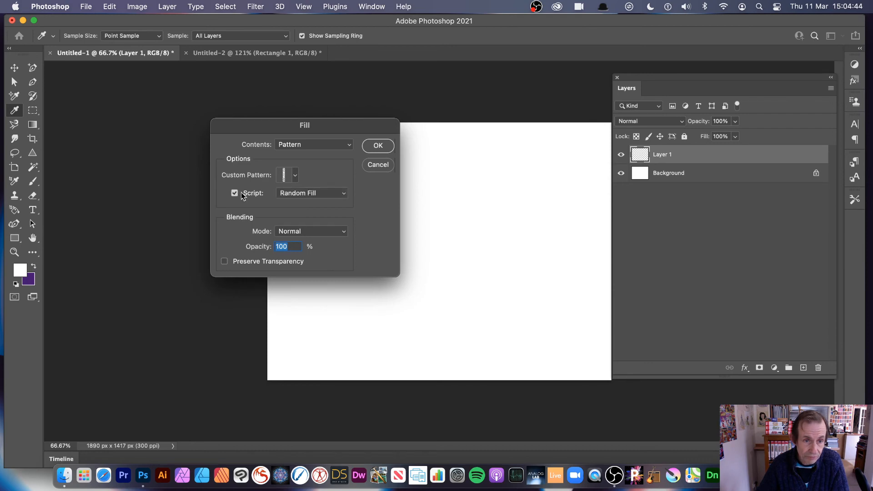
left_click(365, 144)
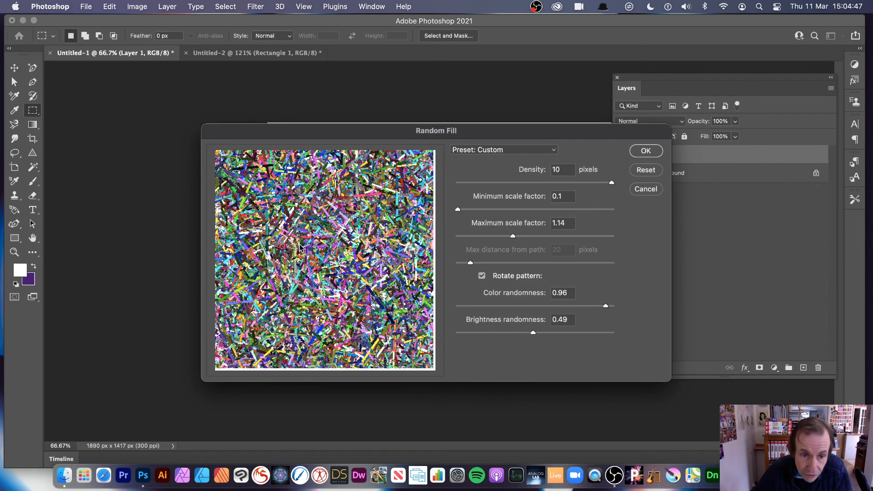
left_click(650, 153)
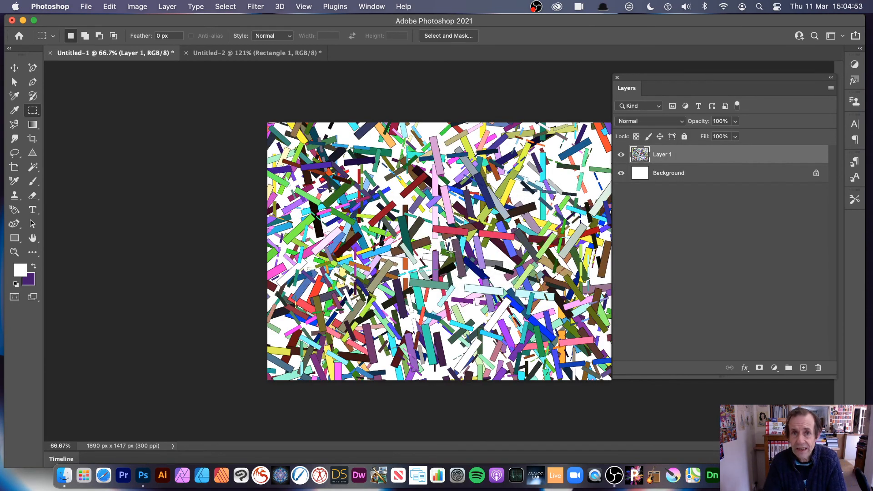
- Convert Layer 1 to greyscale tones with a Black & White adjustment, setting Reds to 148%
left_click(138, 6)
mouse_move(147, 36)
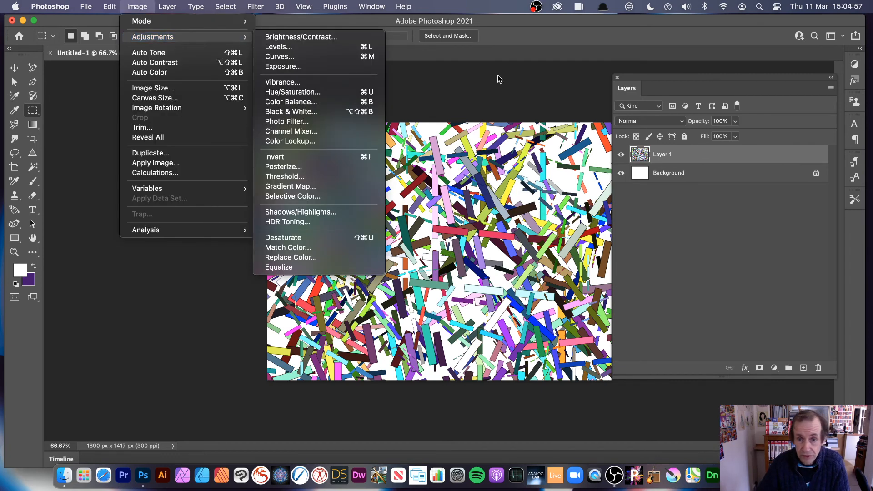
left_click(318, 111)
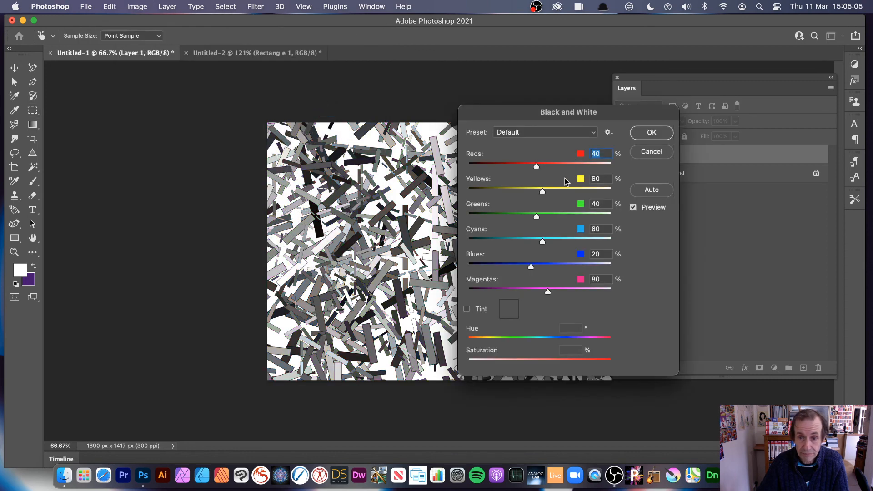
left_click_drag(536, 166, 569, 166)
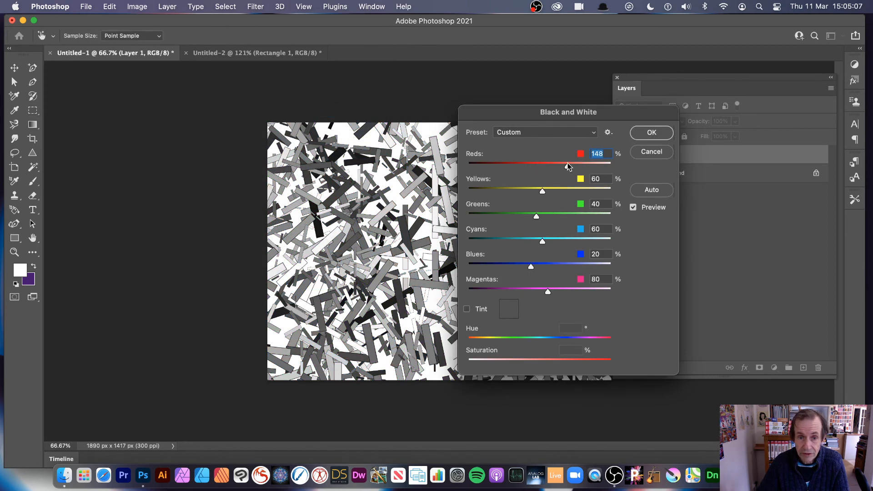
left_click(653, 133)
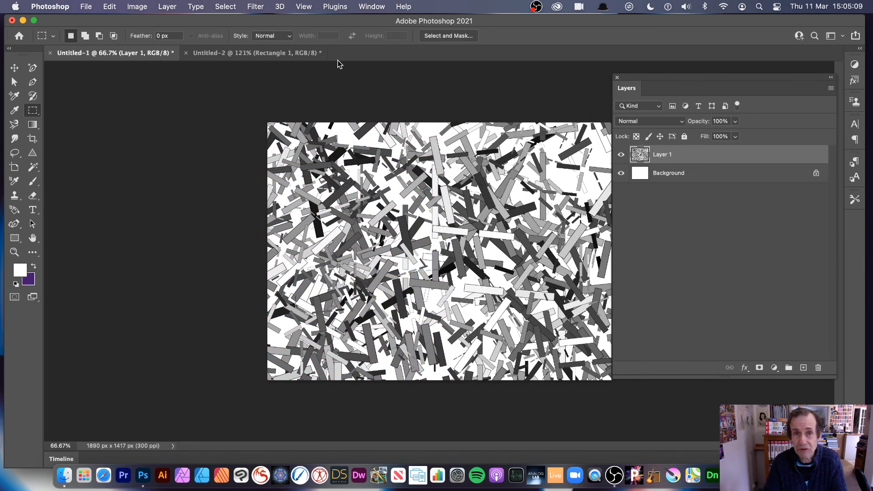